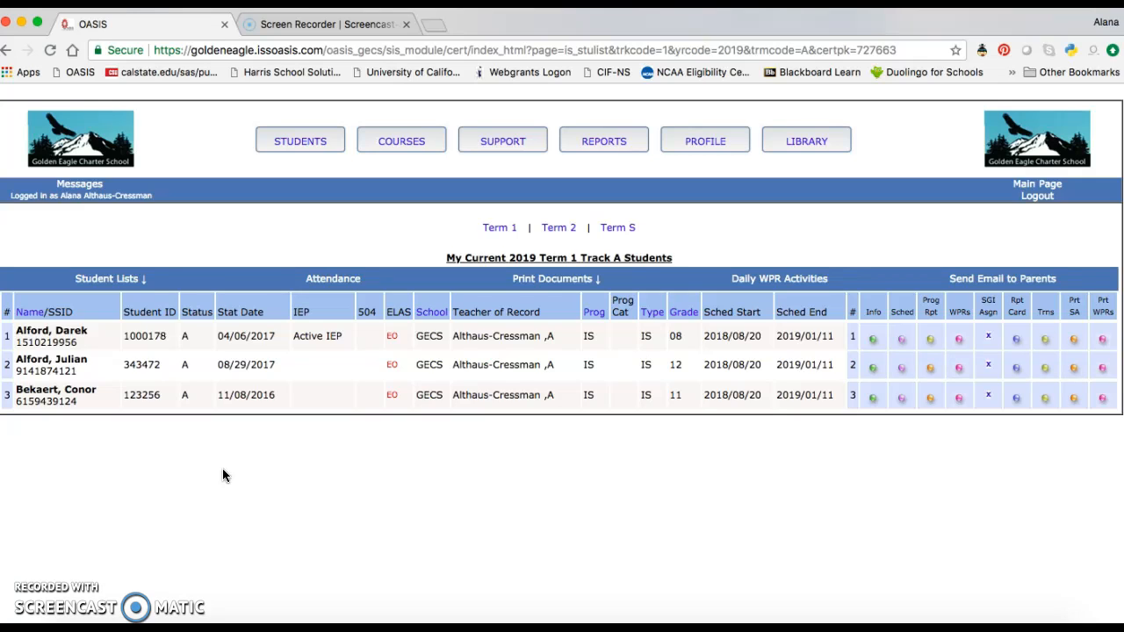
# - Switch the student list to all students, then back to current students
pyautogui.click(127, 283)
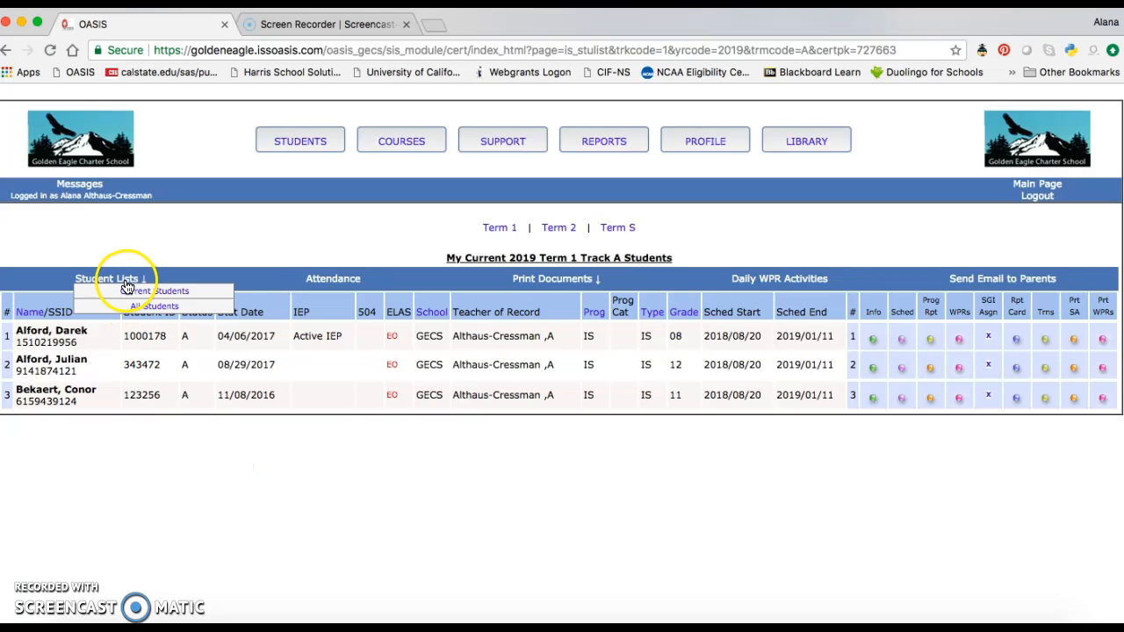
pyautogui.click(141, 308)
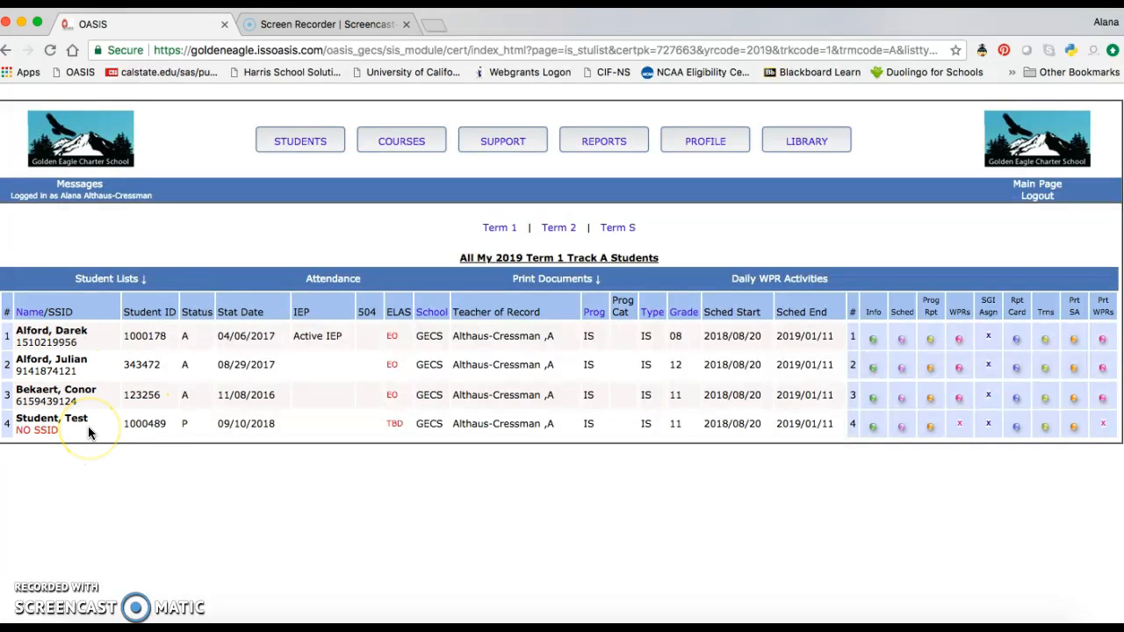
pyautogui.click(102, 282)
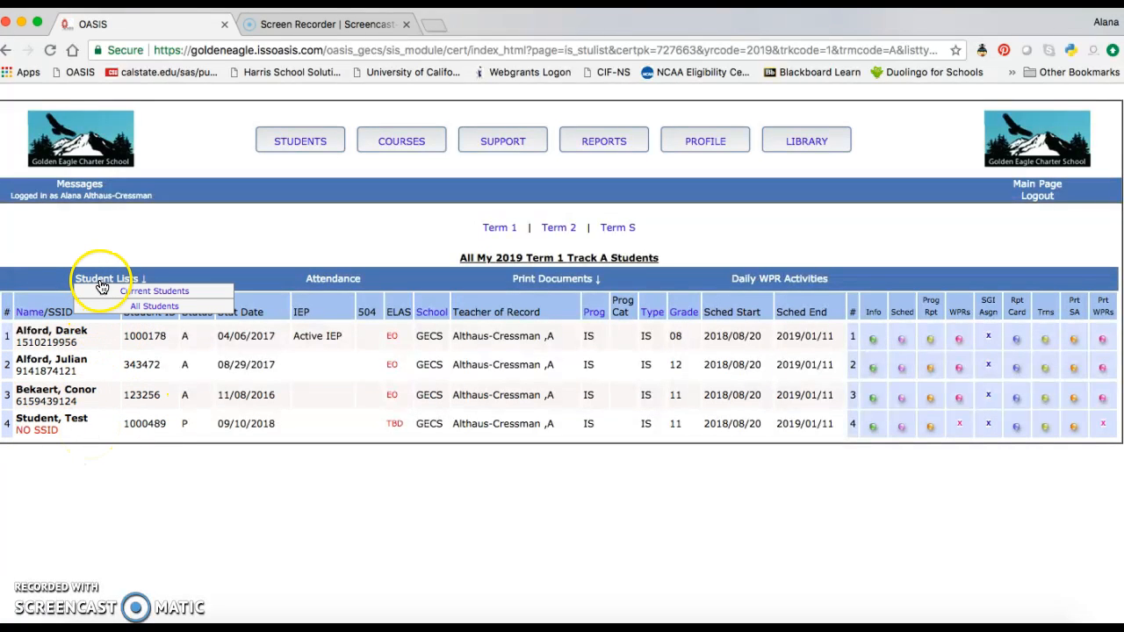
pyautogui.click(135, 292)
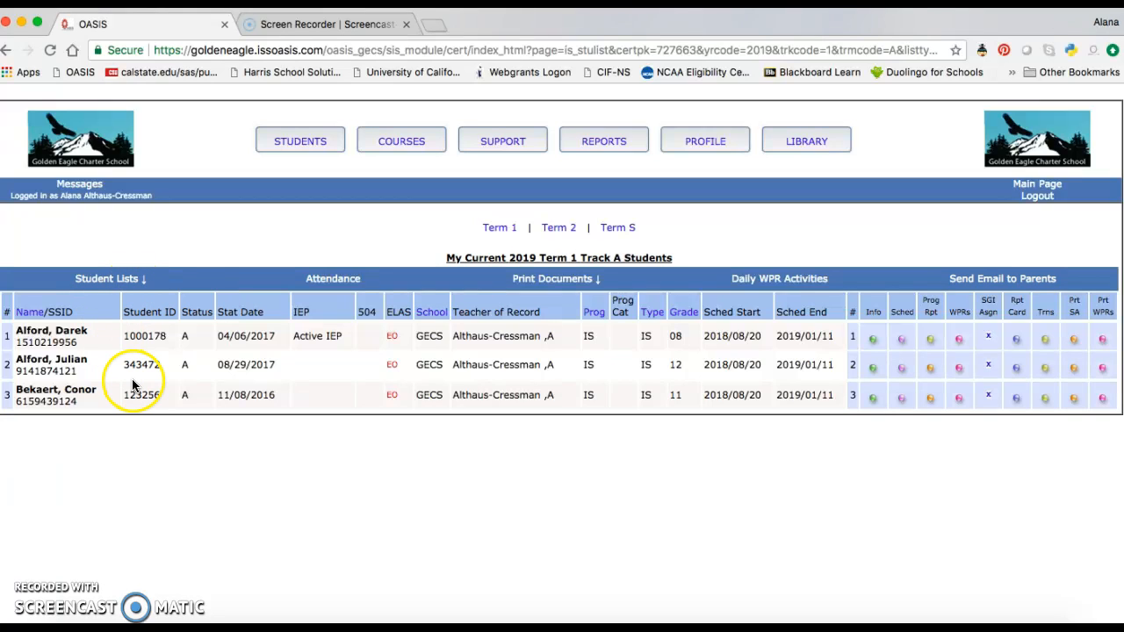
# - Open the third student's work progress report and create a blank learning plan from it
pyautogui.click(961, 402)
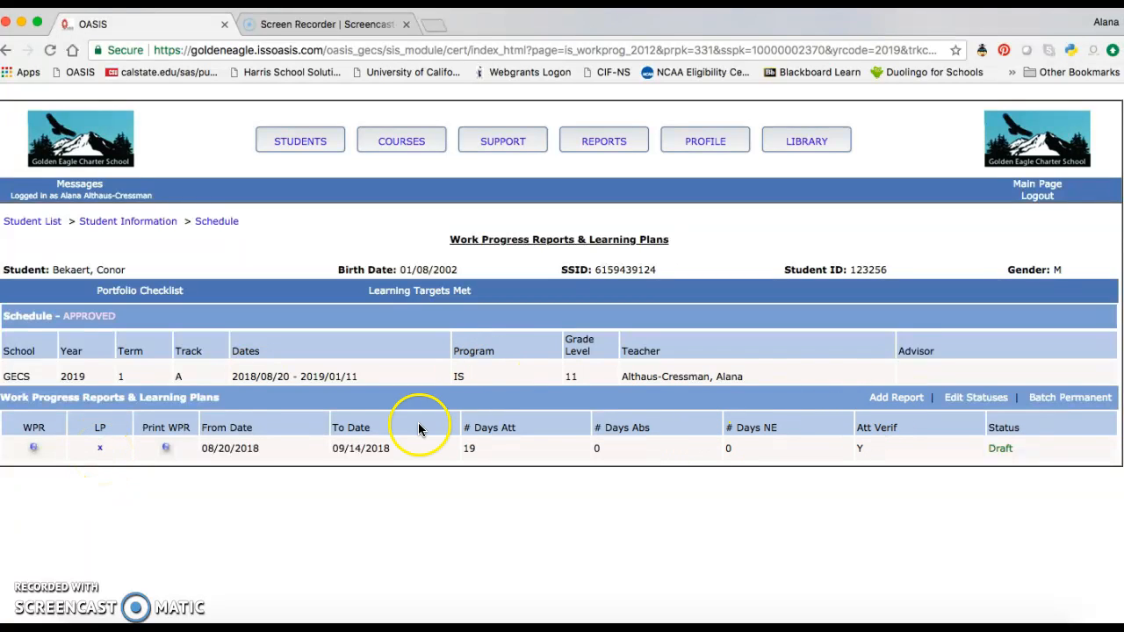
pyautogui.click(34, 450)
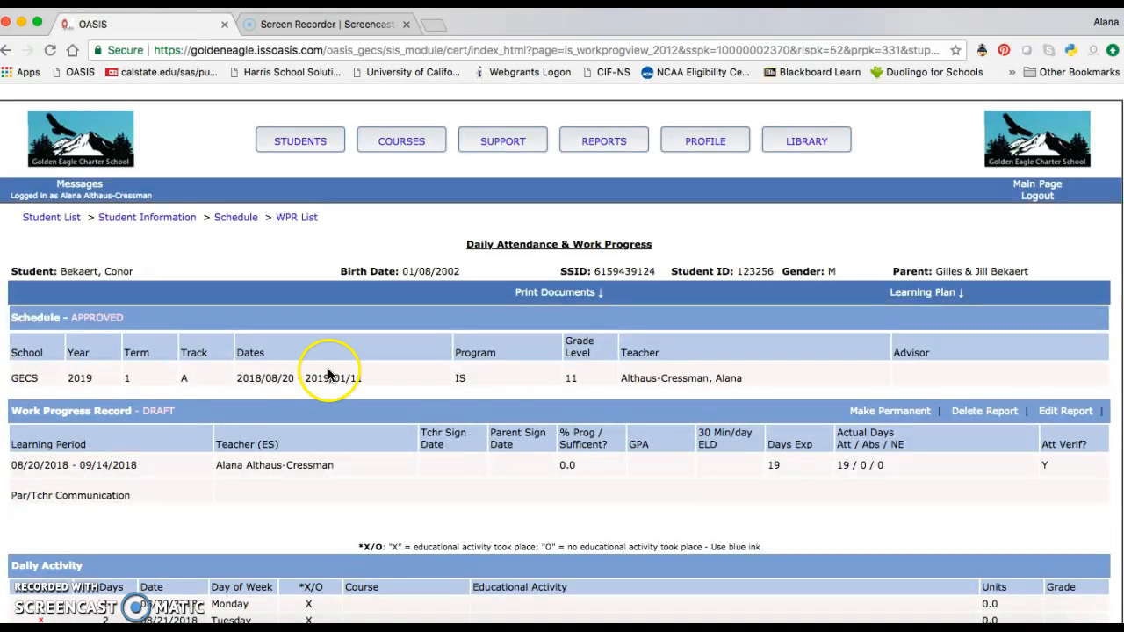
pyautogui.scroll(-3, 571, 546)
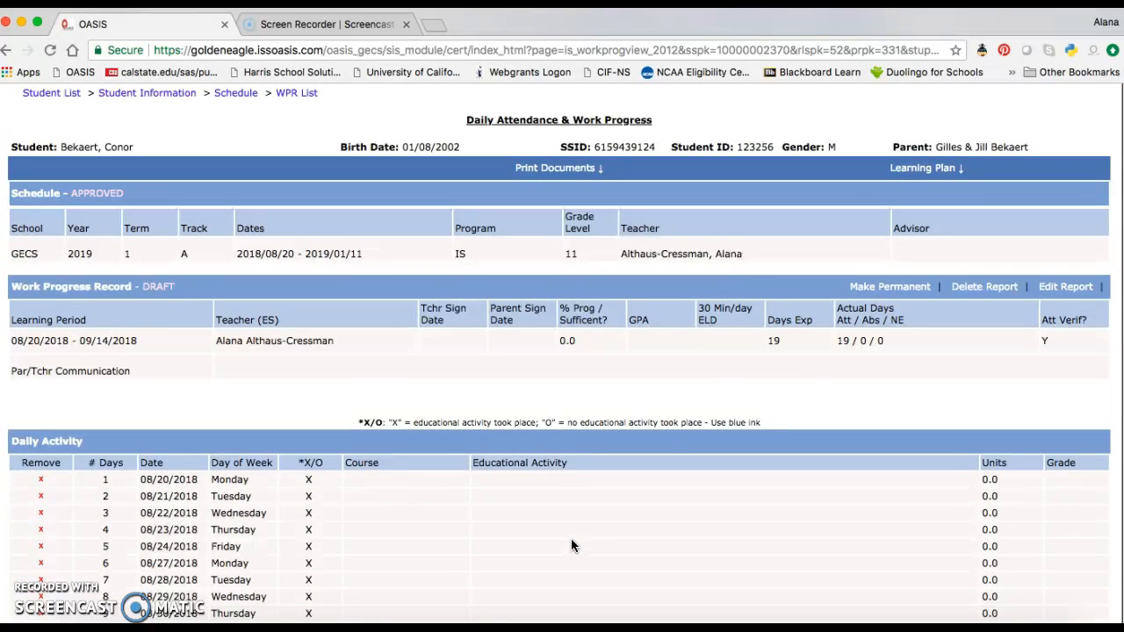
pyautogui.moveTo(931, 173)
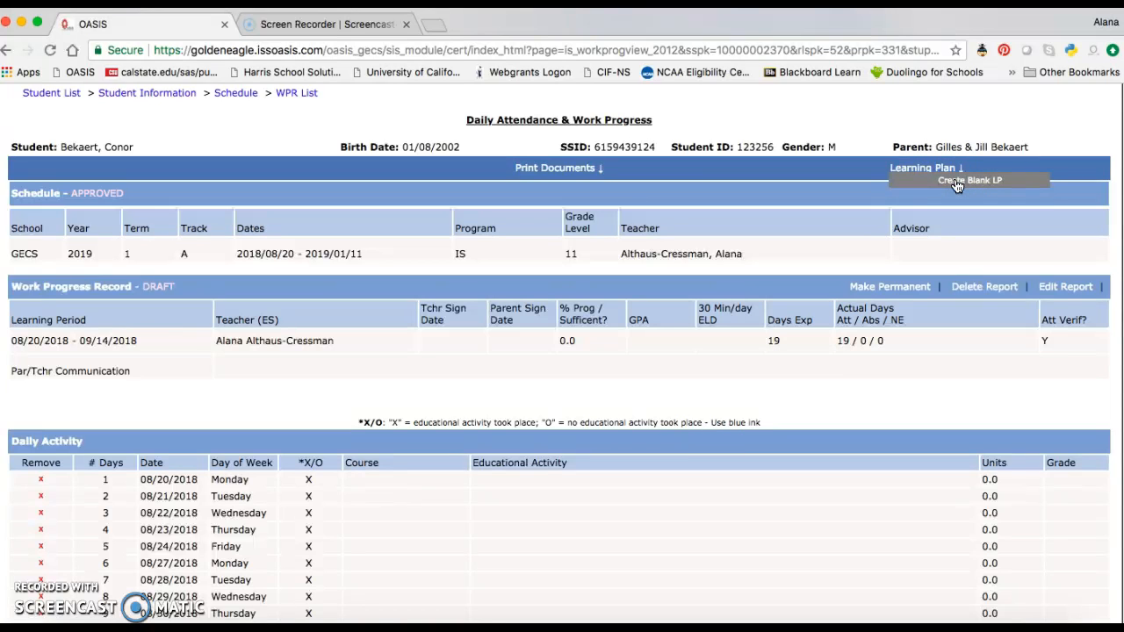
pyautogui.click(955, 181)
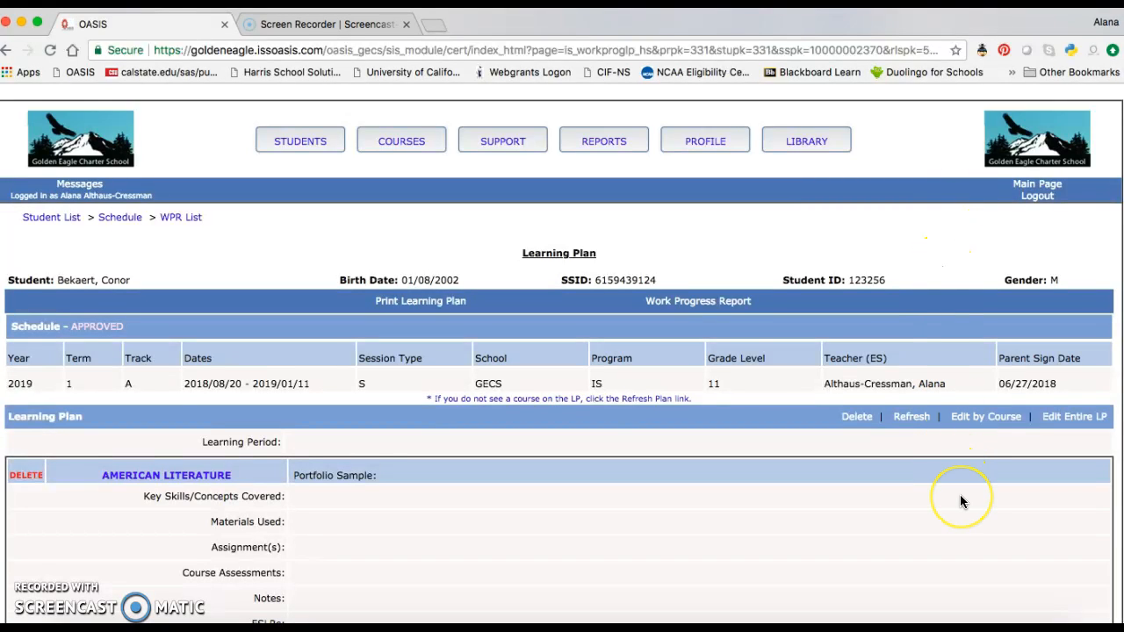
# - Scroll through the learning plan, open the entire plan for editing and save it unchanged
pyautogui.scroll(-5, 960, 496)
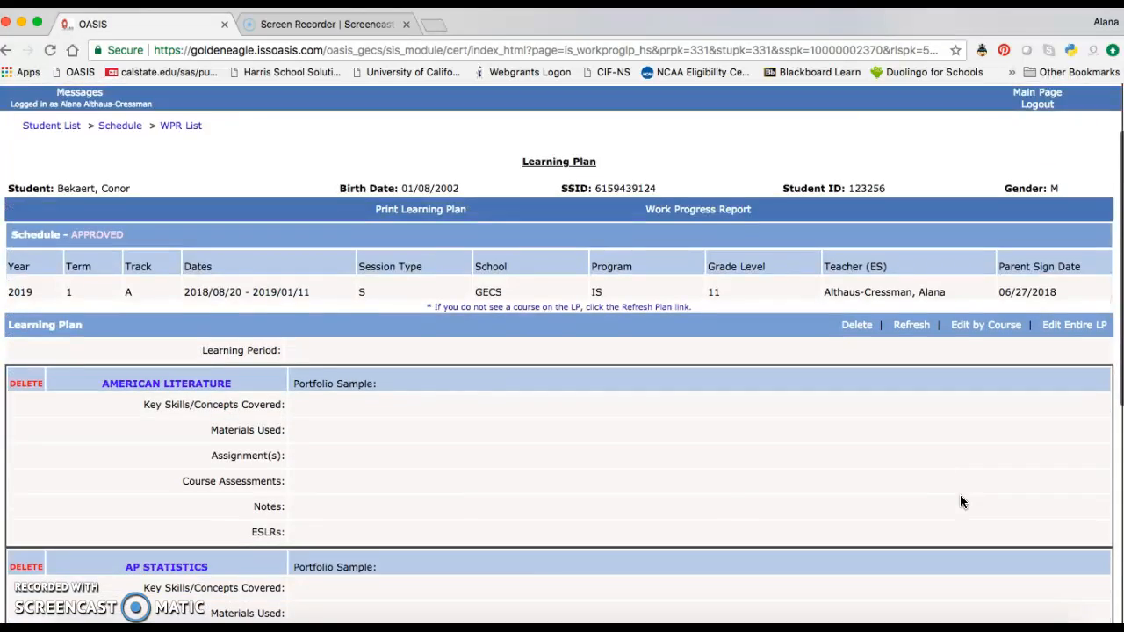
pyautogui.scroll(-5, 960, 496)
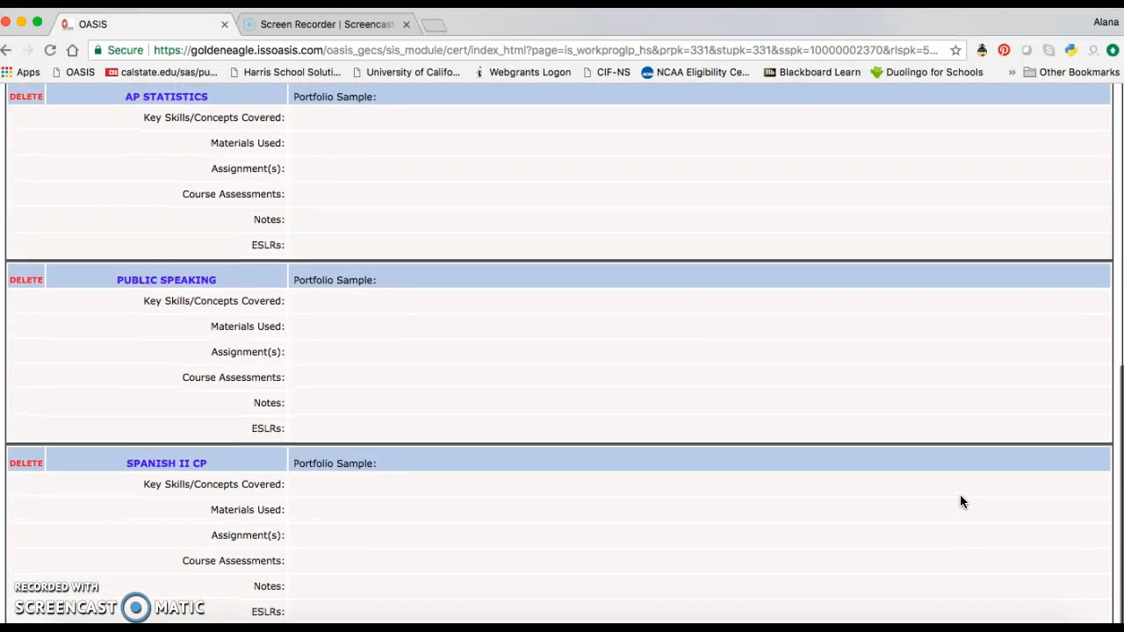
pyautogui.scroll(10, 960, 496)
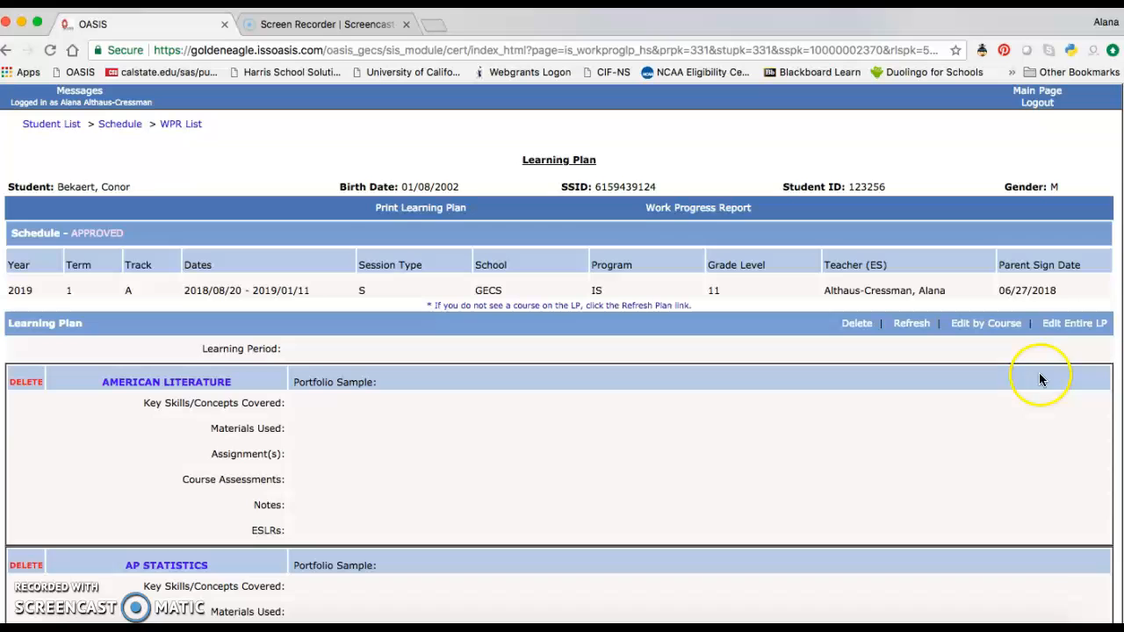
pyautogui.click(1062, 325)
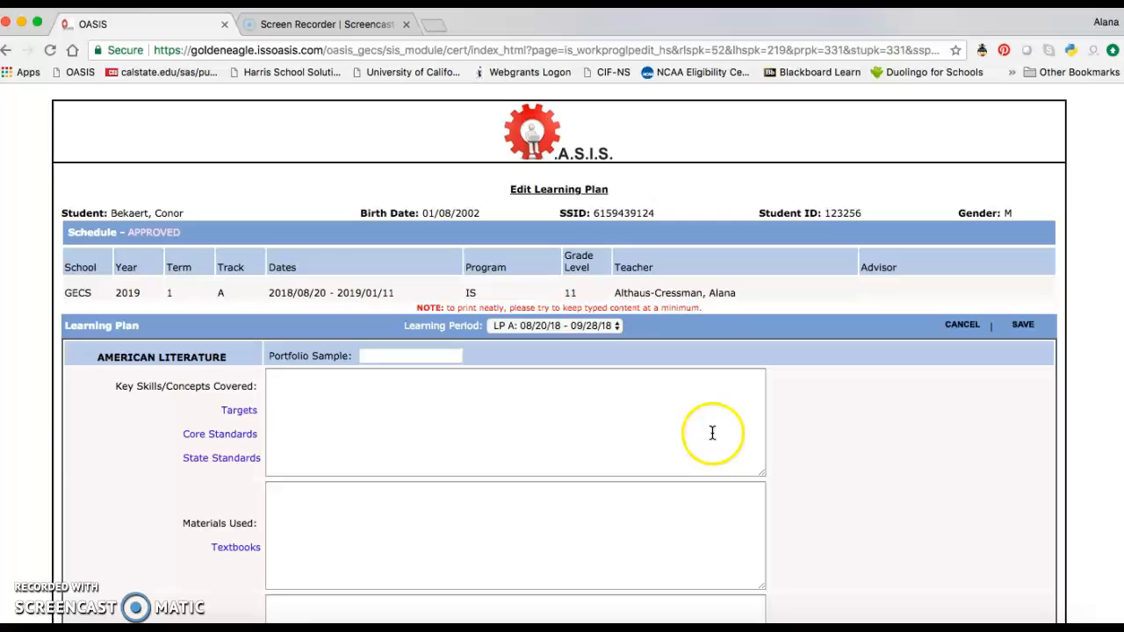
pyautogui.click(1022, 325)
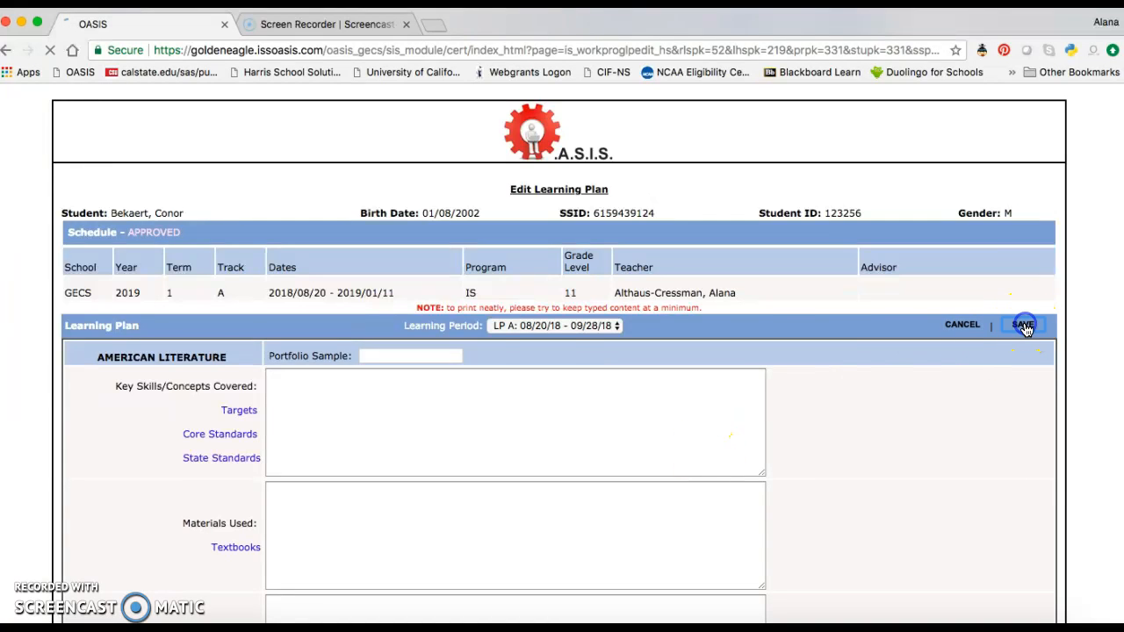
# - Open the American Literature course of the learning plan for editing
pyautogui.click(167, 477)
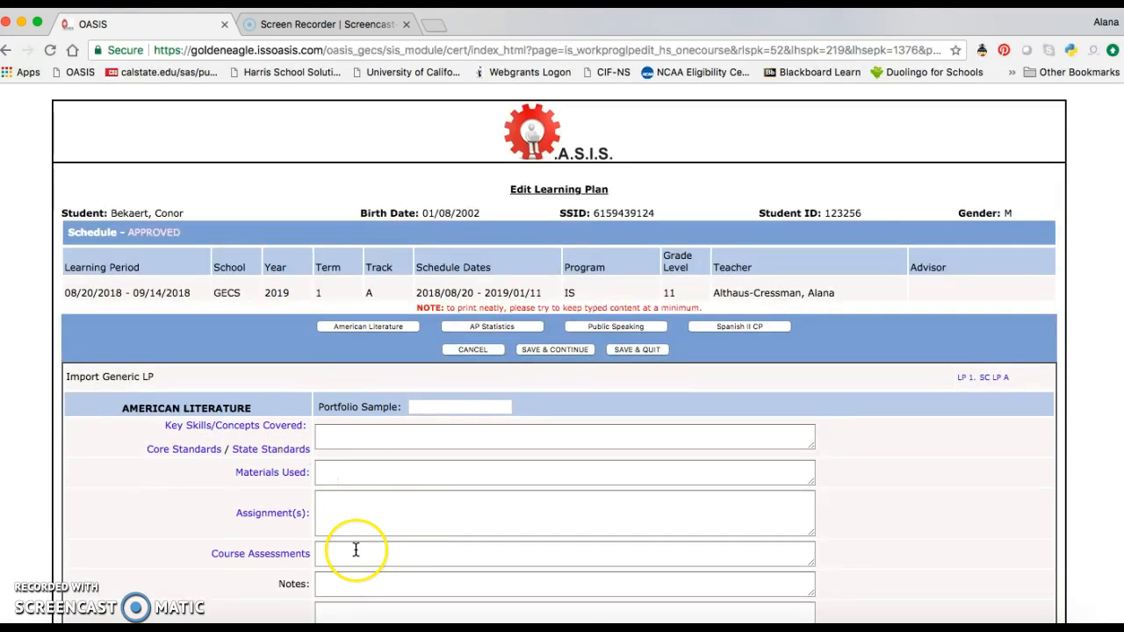
pyautogui.scroll(-3, 359, 547)
pyautogui.scroll(2, 355, 548)
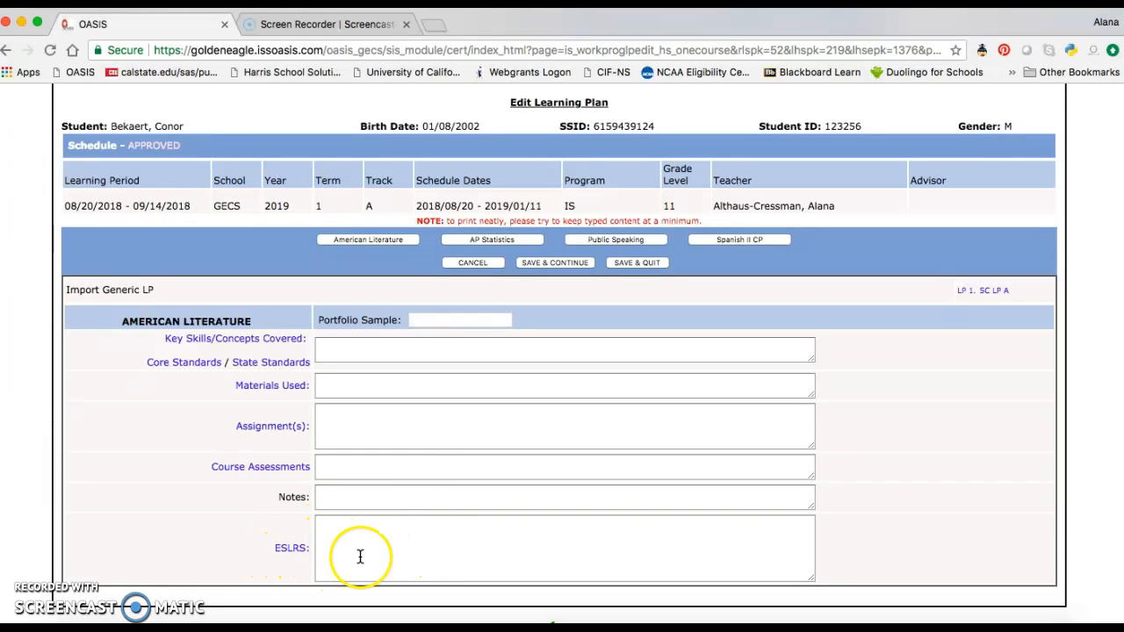
# - Add ESLRs 1 "Read skillfully and engage with text" and 2 "Write confidently and well", then close the ESLR window
pyautogui.click(294, 551)
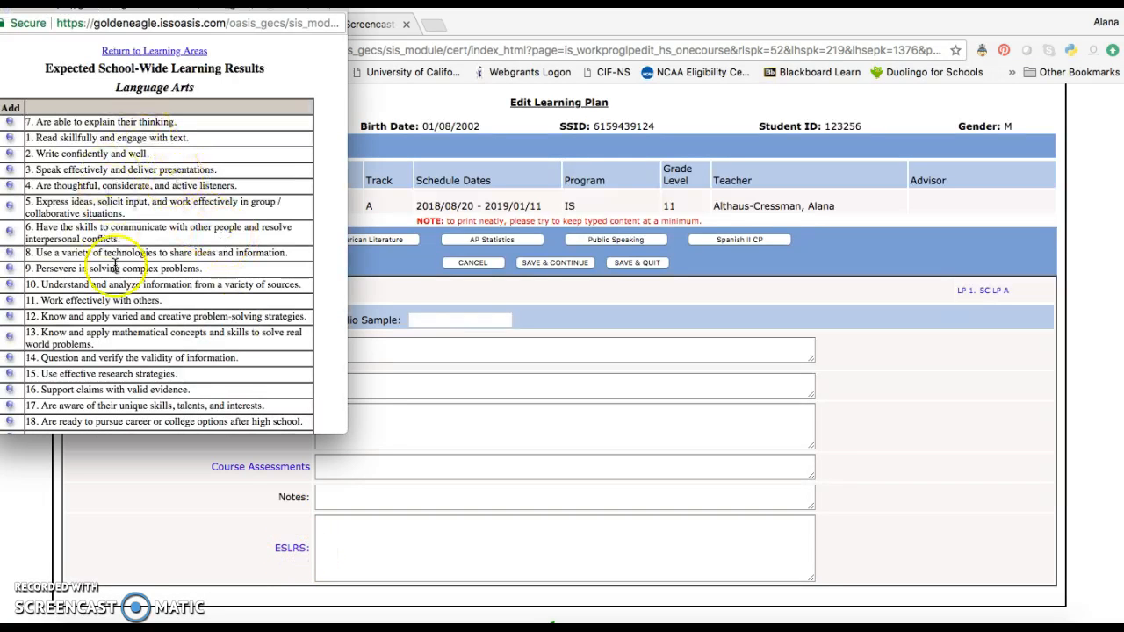
pyautogui.scroll(-1, 212, 227)
pyautogui.scroll(-4, 211, 226)
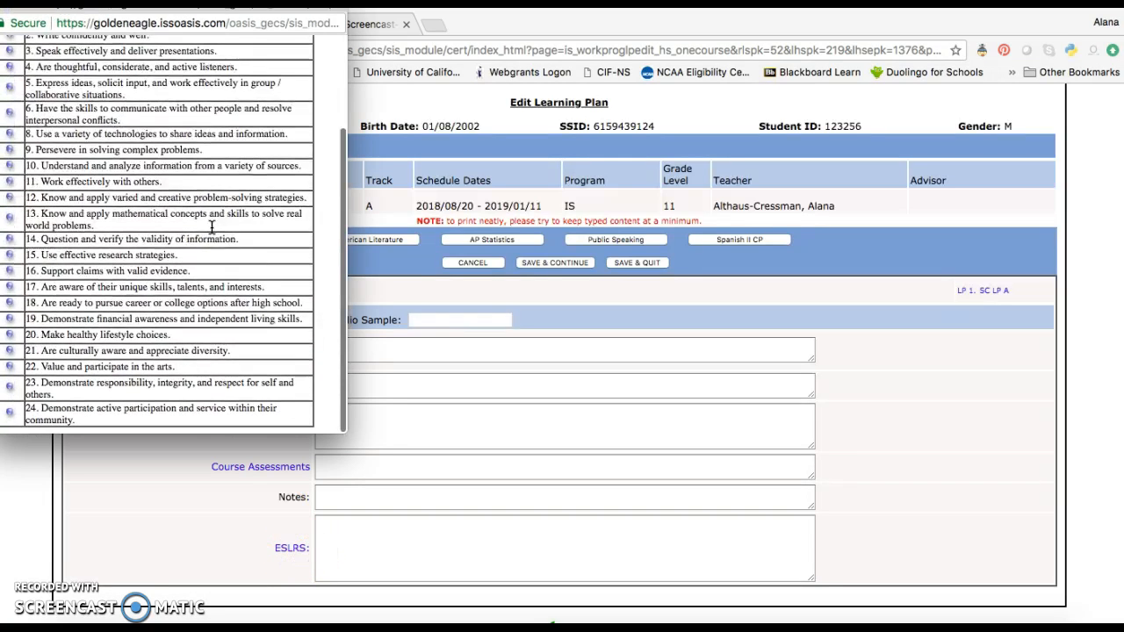
pyautogui.scroll(5, 211, 227)
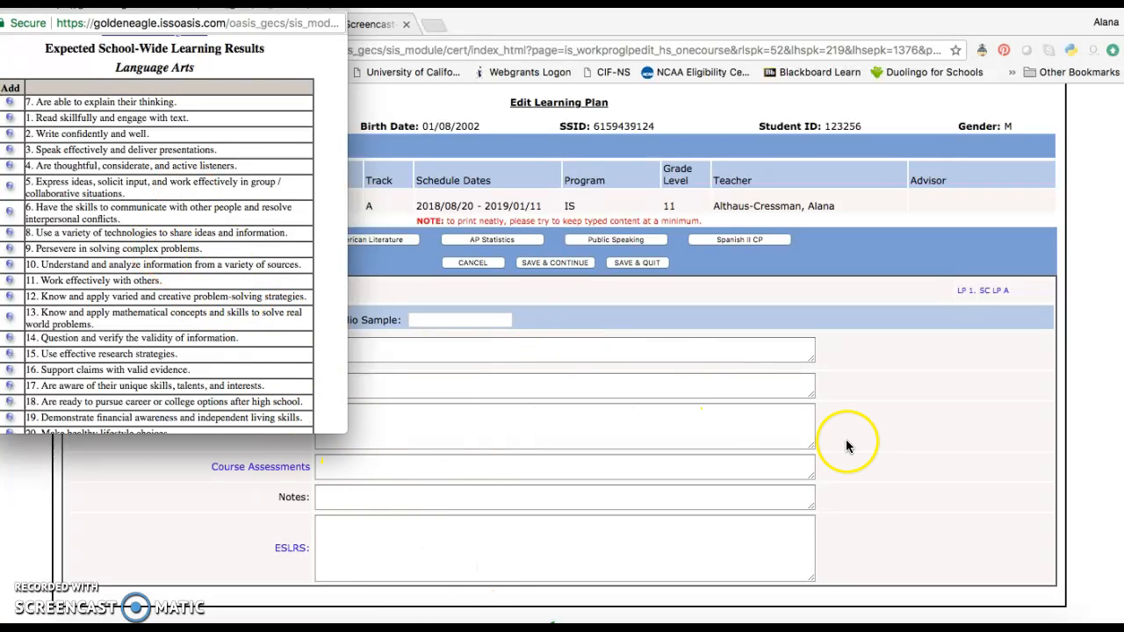
pyautogui.click(10, 119)
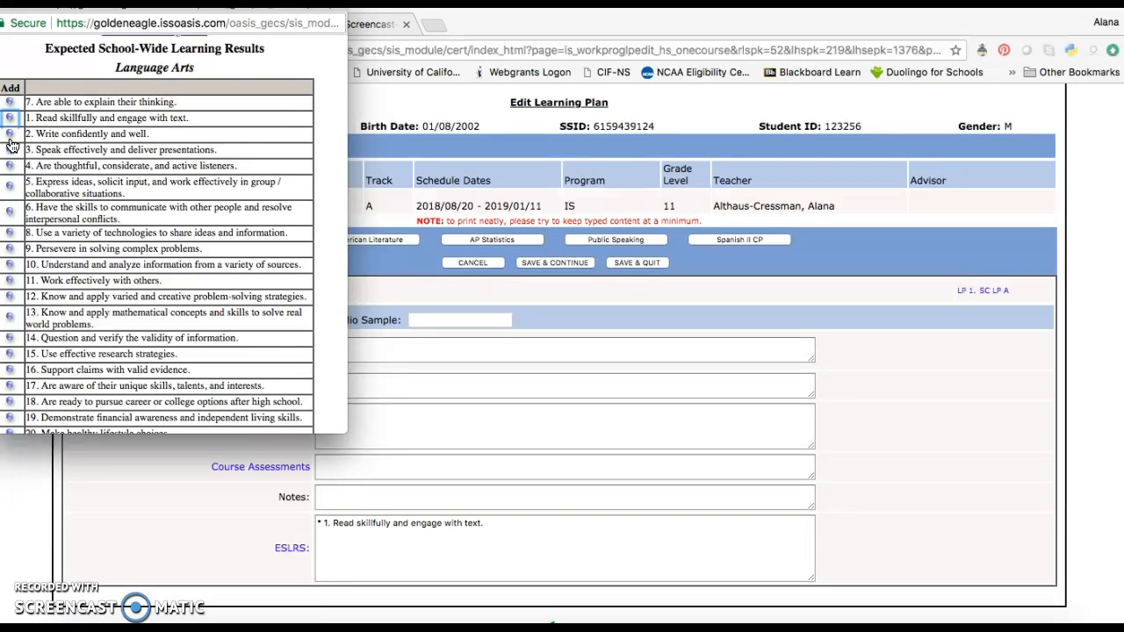
pyautogui.click(11, 134)
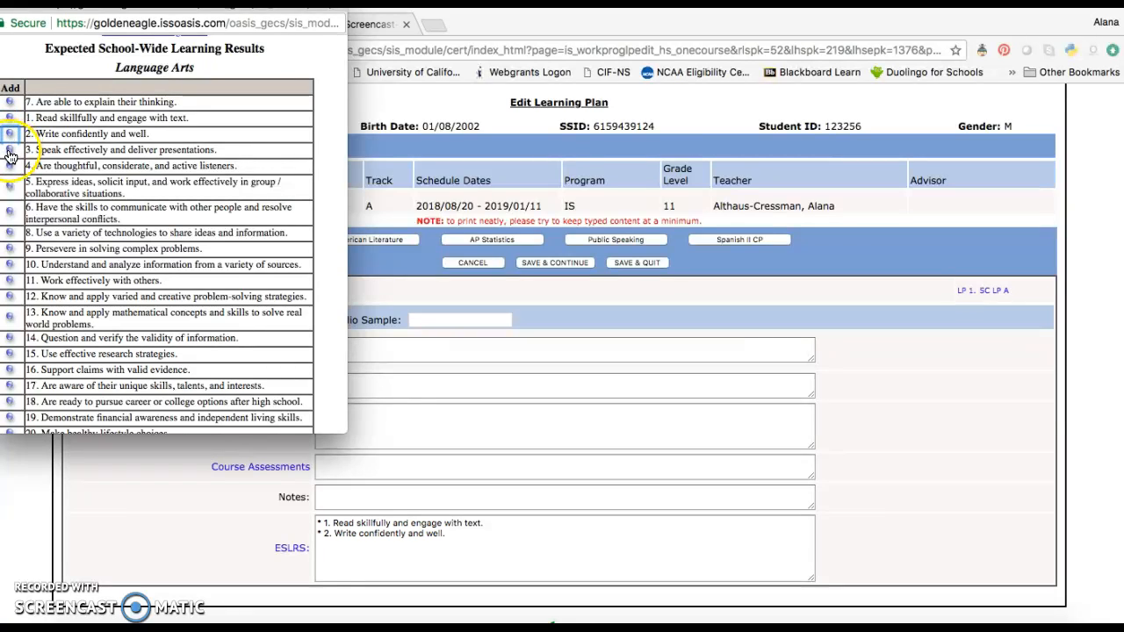
pyautogui.click(16, 179)
pyautogui.press('super+w')
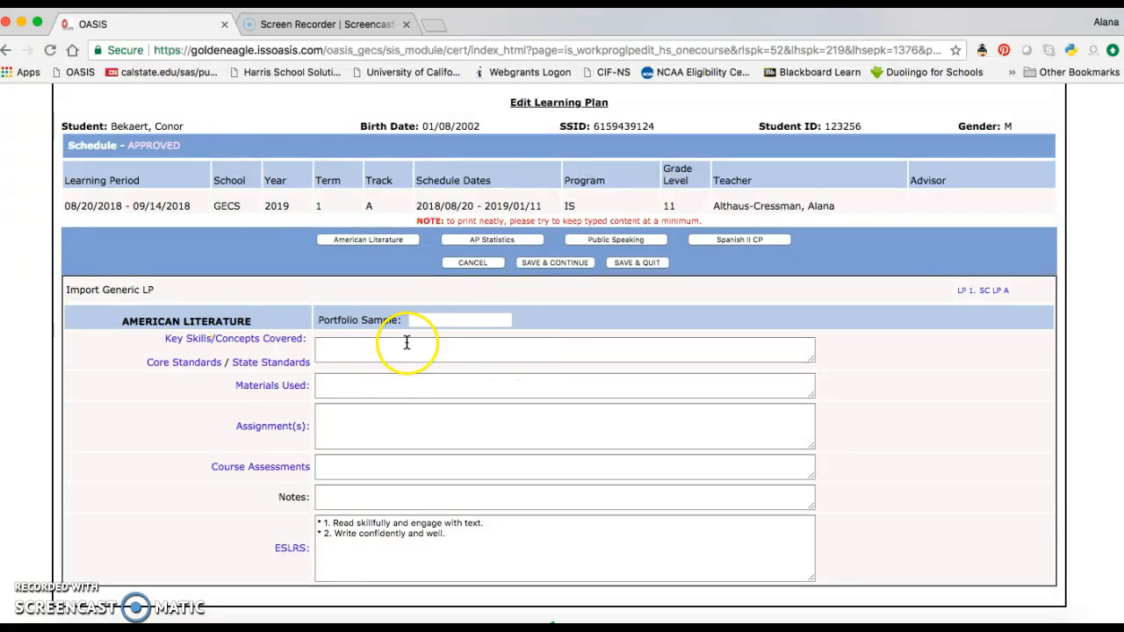
# - Open Core Standards and browse the English Lang Arts 6-12 standards for 11th & 12th grade
pyautogui.click(200, 367)
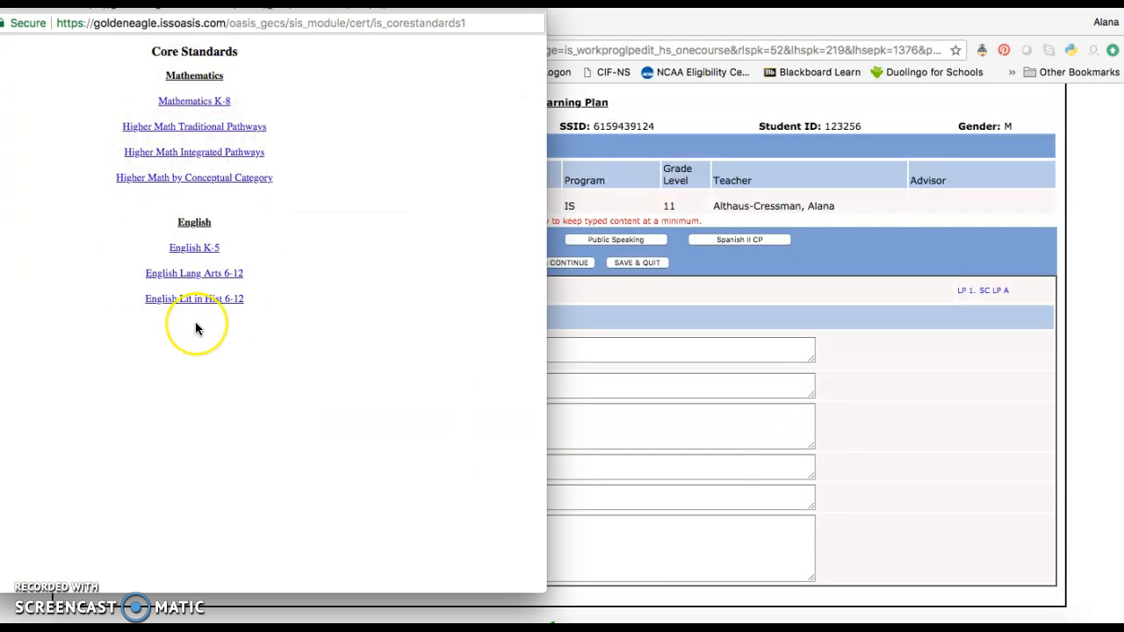
pyautogui.click(203, 329)
pyautogui.click(205, 293)
pyautogui.click(201, 277)
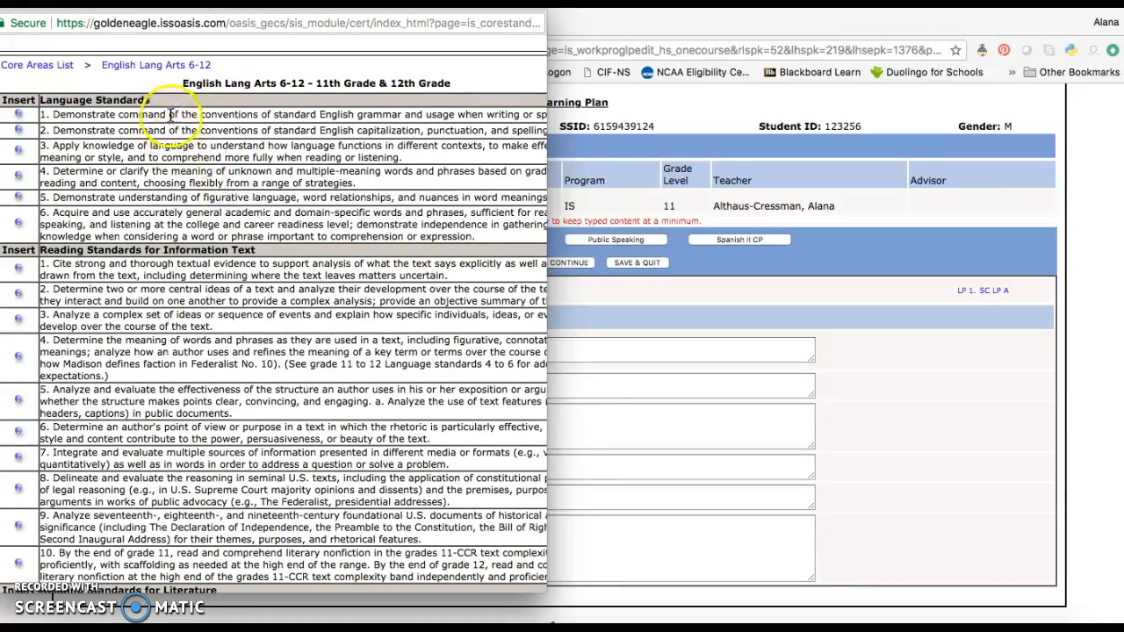
pyautogui.click(229, 435)
pyautogui.scroll(-2, 229, 435)
pyautogui.scroll(-10, 229, 435)
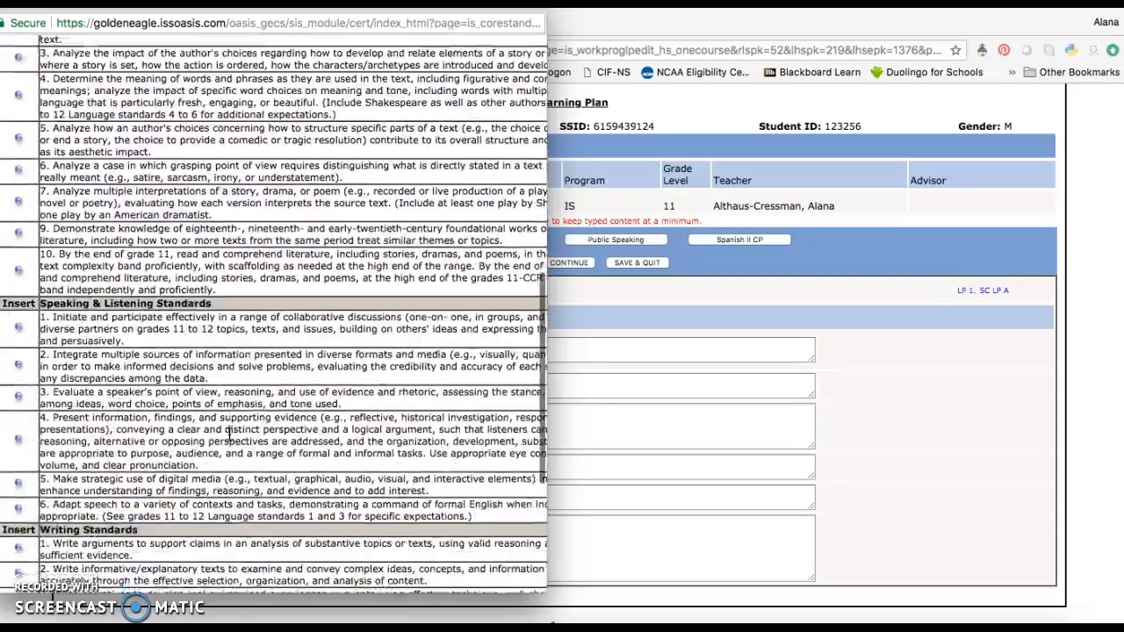
pyautogui.scroll(15, 229, 434)
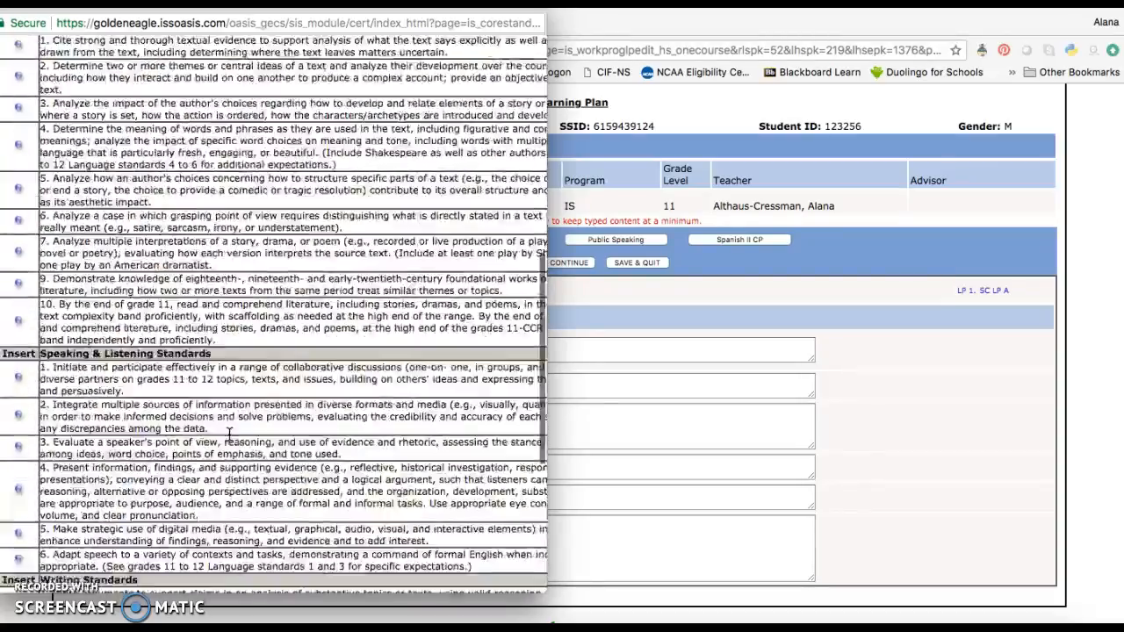
pyautogui.scroll(-1, 229, 434)
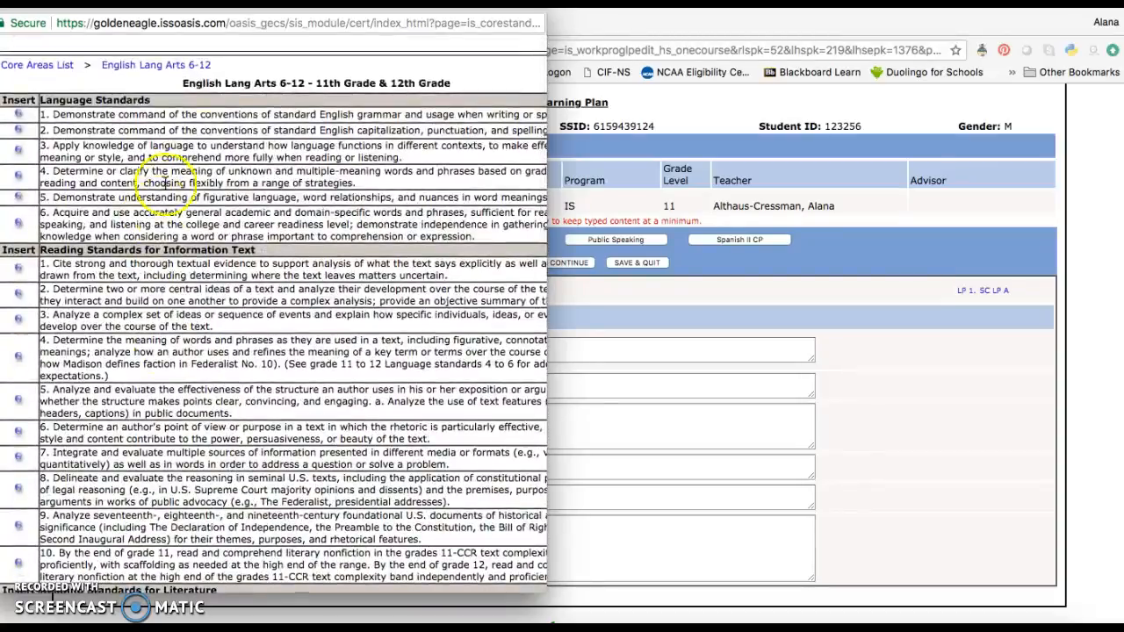
# - Insert Language Standards 1 and 2 and Information Text reading standards 1 and 2 as key skills, then close the window
pyautogui.click(21, 115)
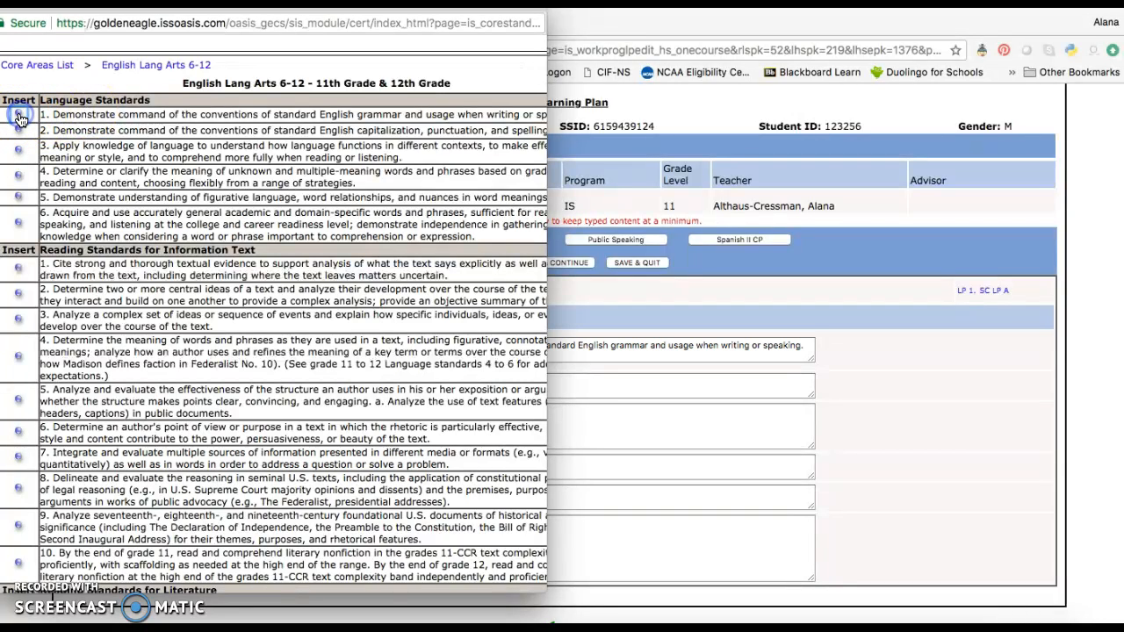
pyautogui.click(20, 130)
pyautogui.click(18, 270)
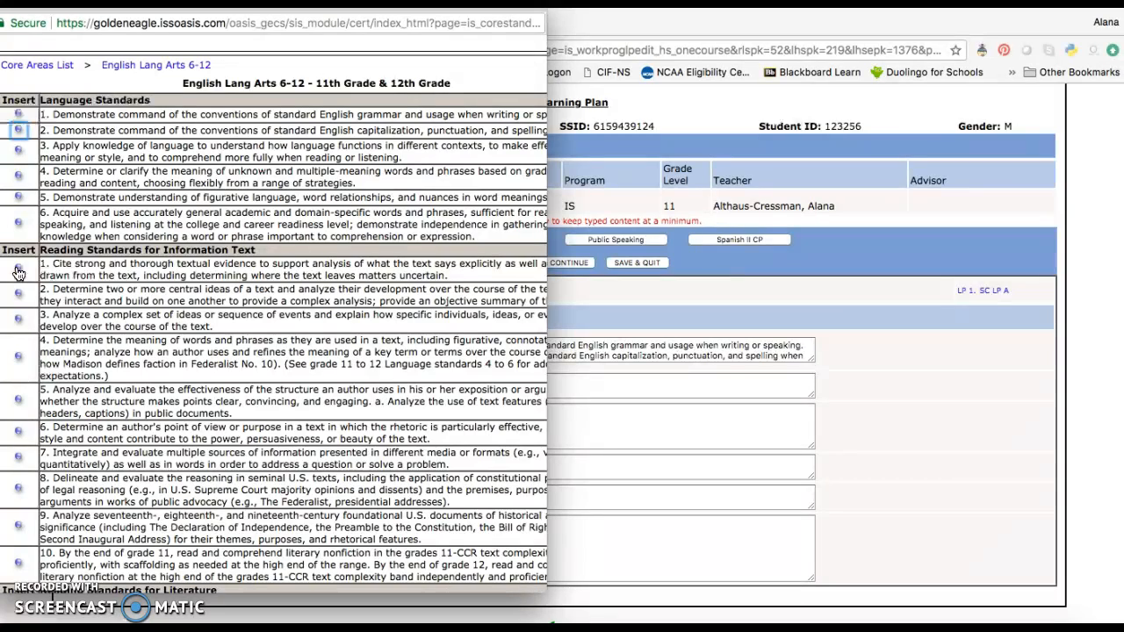
pyautogui.click(18, 270)
pyautogui.click(19, 295)
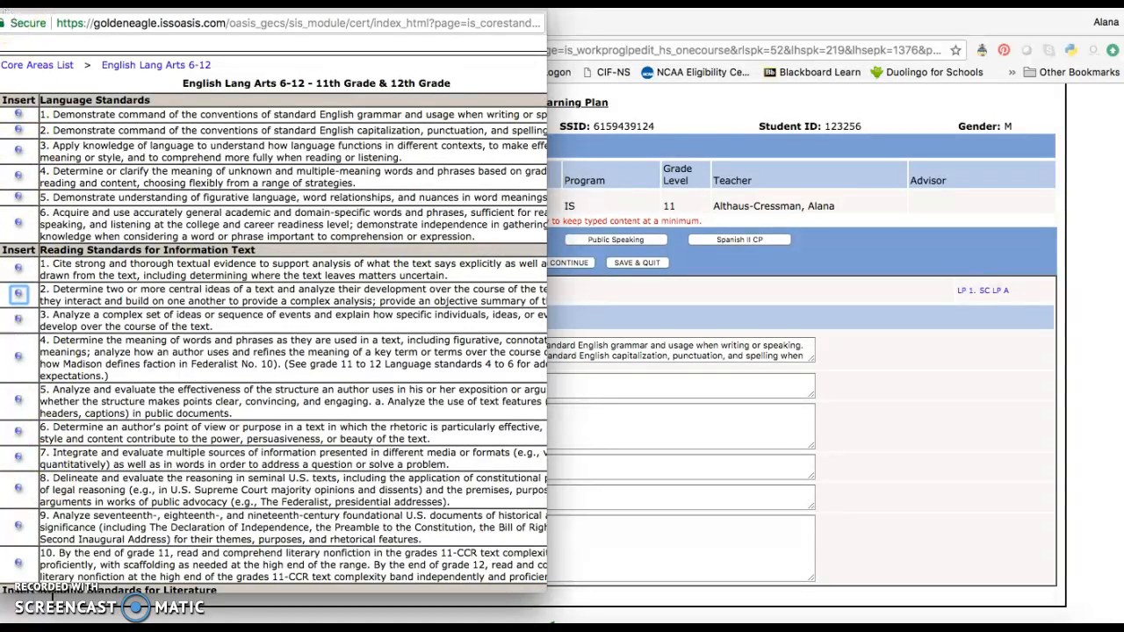
pyautogui.click(2, 13)
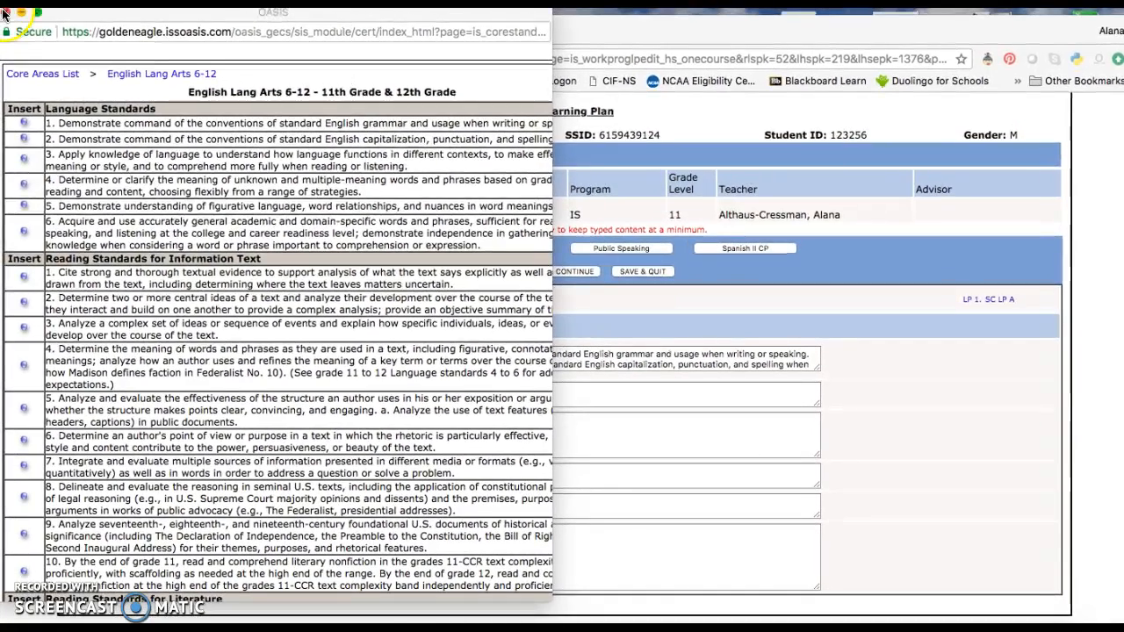
pyautogui.click(7, 10)
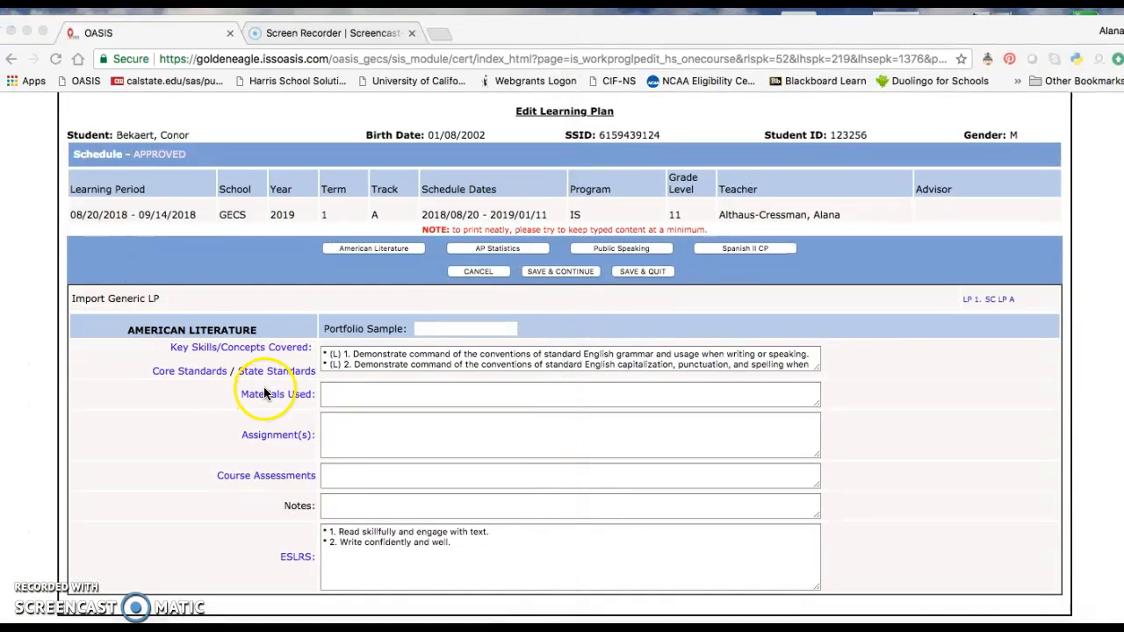
# - Enter "Excellence in Literature volume IV" as the Materials Used
pyautogui.click(343, 395)
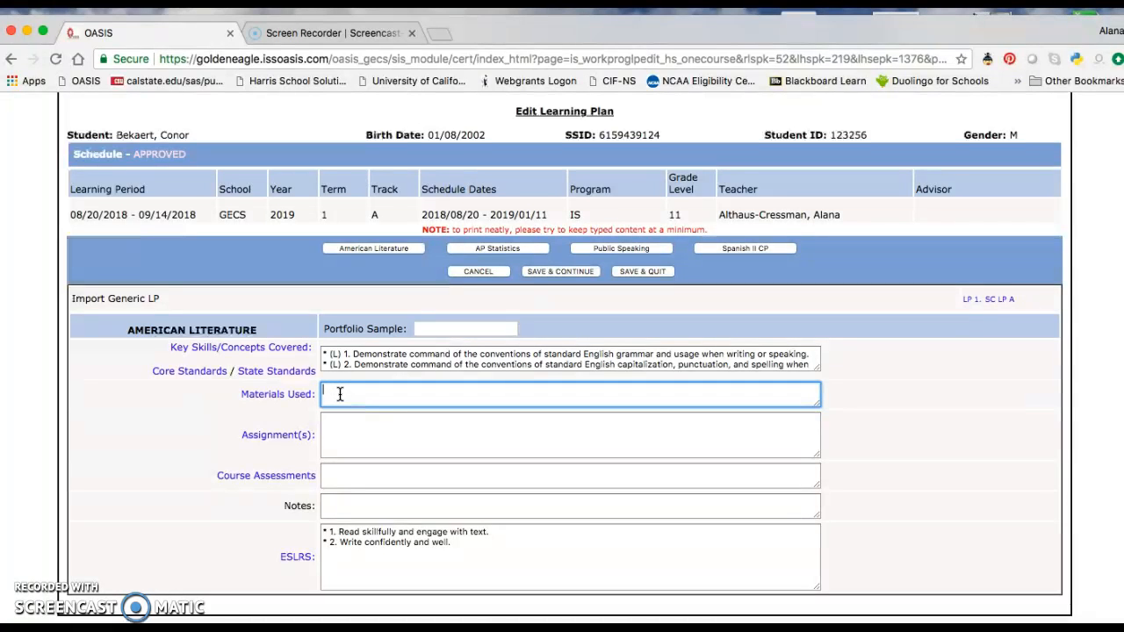
pyautogui.write('llence in Literature volume IV')
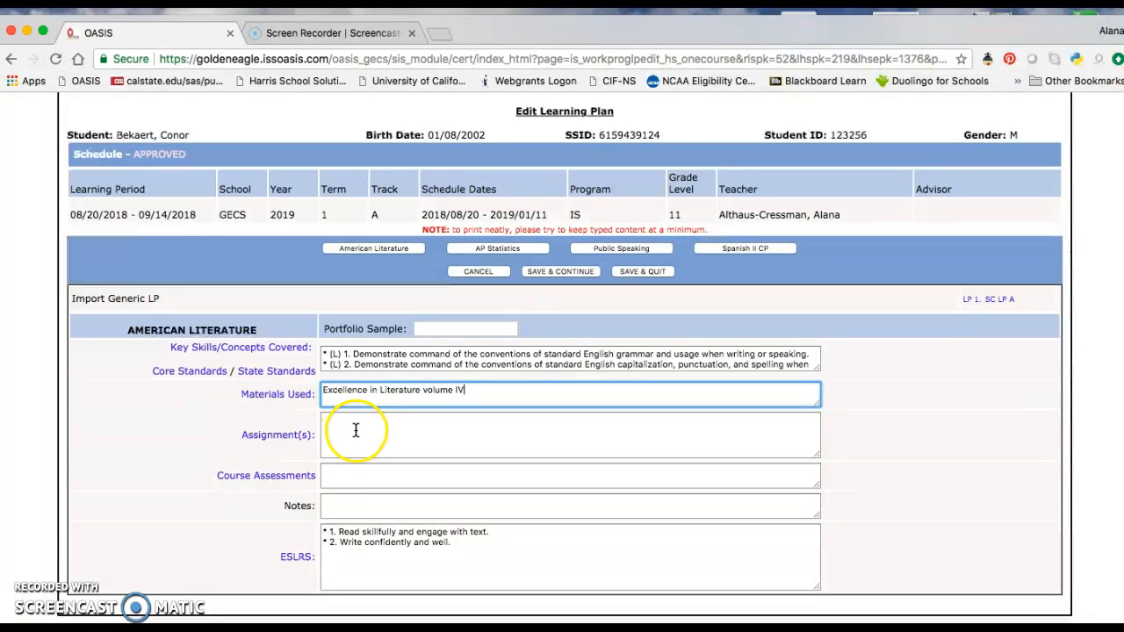
# - Correct the Materials Used entry to "Excellence in Literature volume III"
pyautogui.click(355, 430)
pyautogui.click(469, 389)
pyautogui.press('BackSpace')
pyautogui.press('BackSpace')
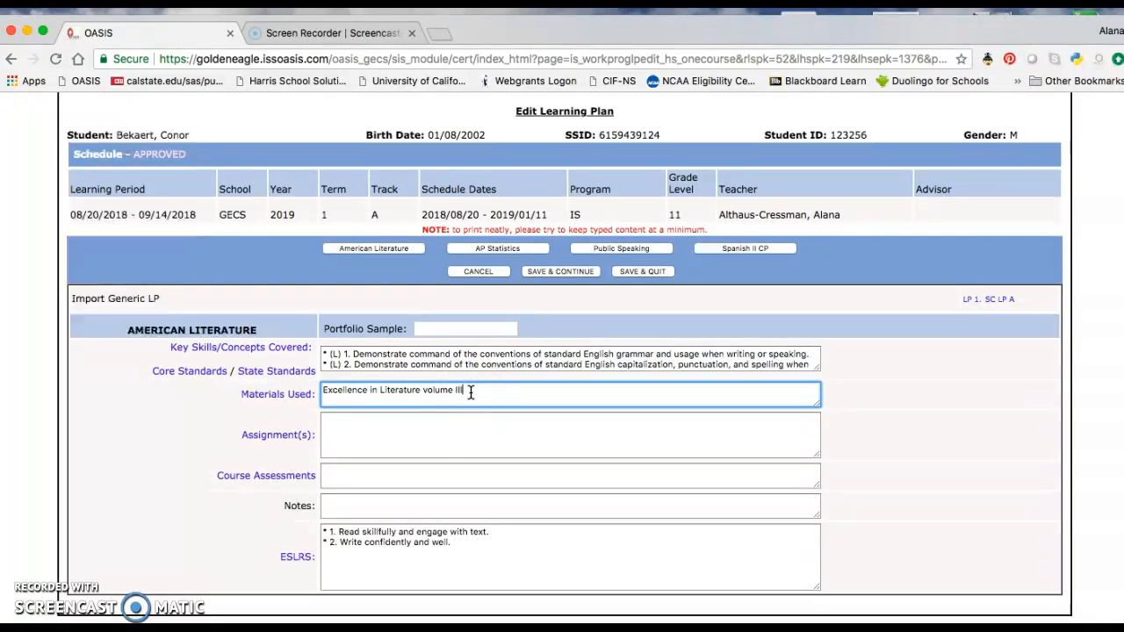
# - Enter "Complete module 3.2 in Excellence in Literature curriculum" as the American Literature assignment
pyautogui.click(435, 424)
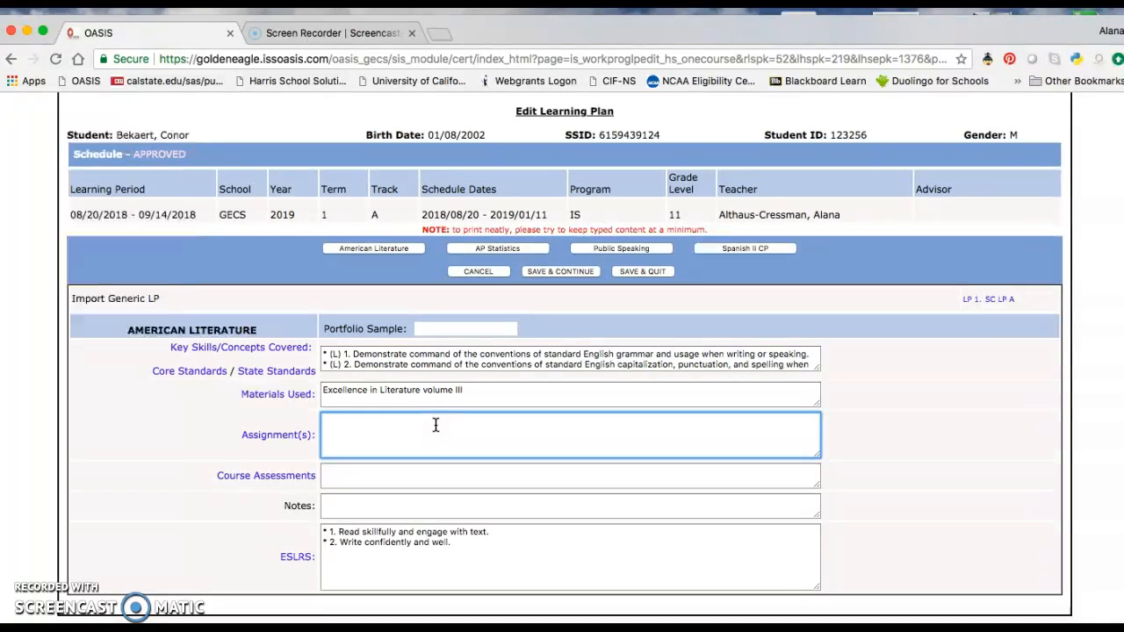
pyautogui.write('Complete module 3.2 in')
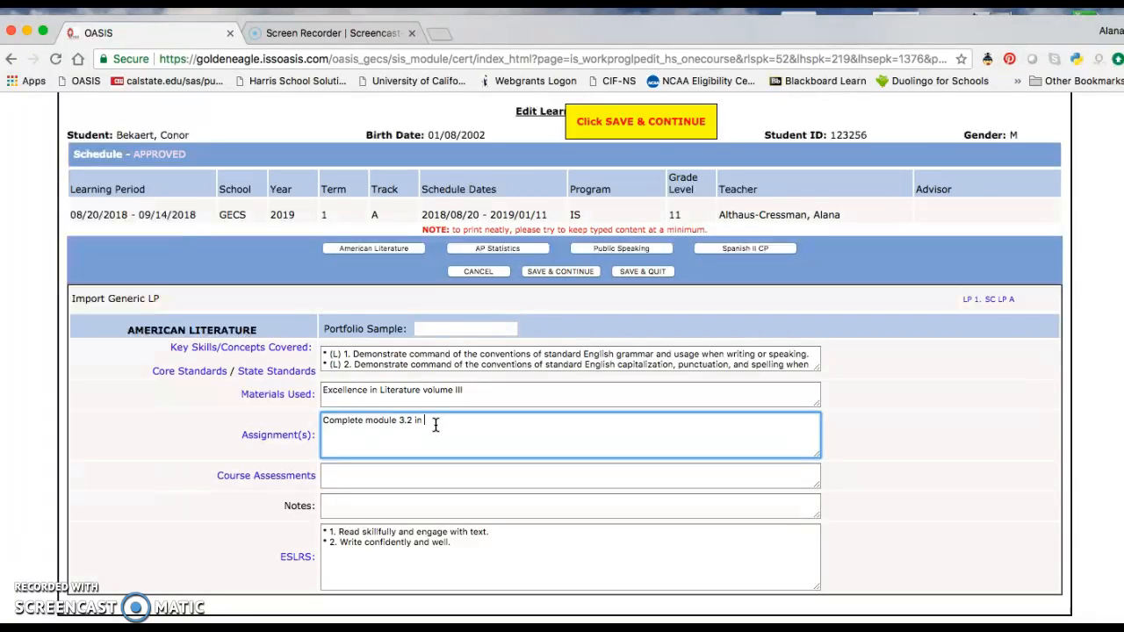
pyautogui.write(' Excellence in Literature curriculum')
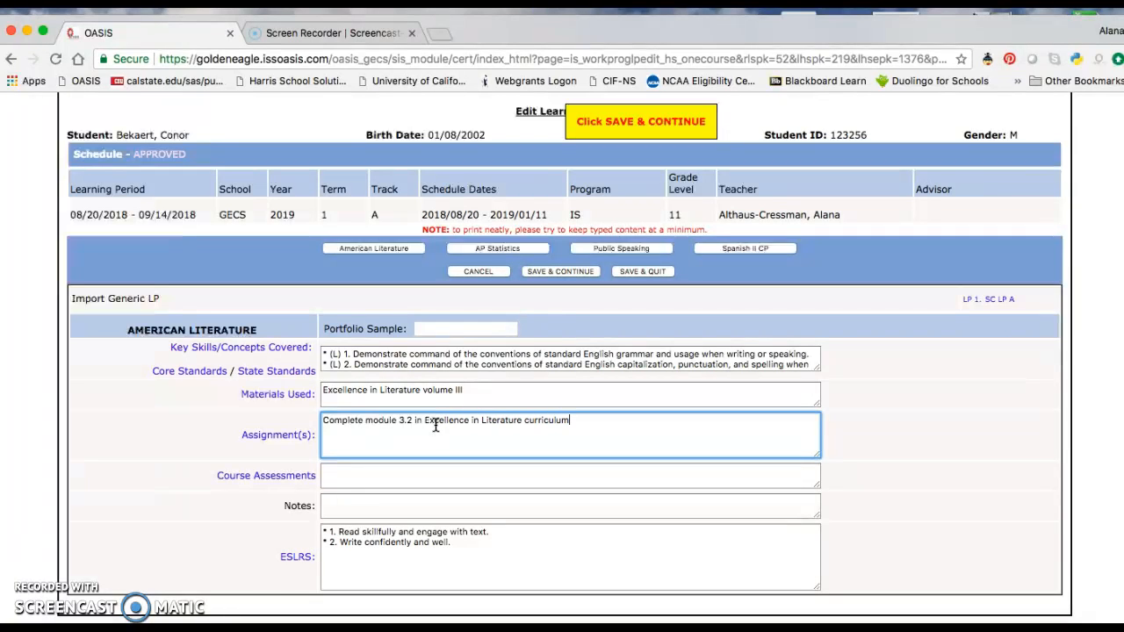
# - Add "Legend of Sleepy Hollow, Rip Van Winkle" to the Materials Used entry after a comma
pyautogui.click(496, 390)
pyautogui.write(', ')
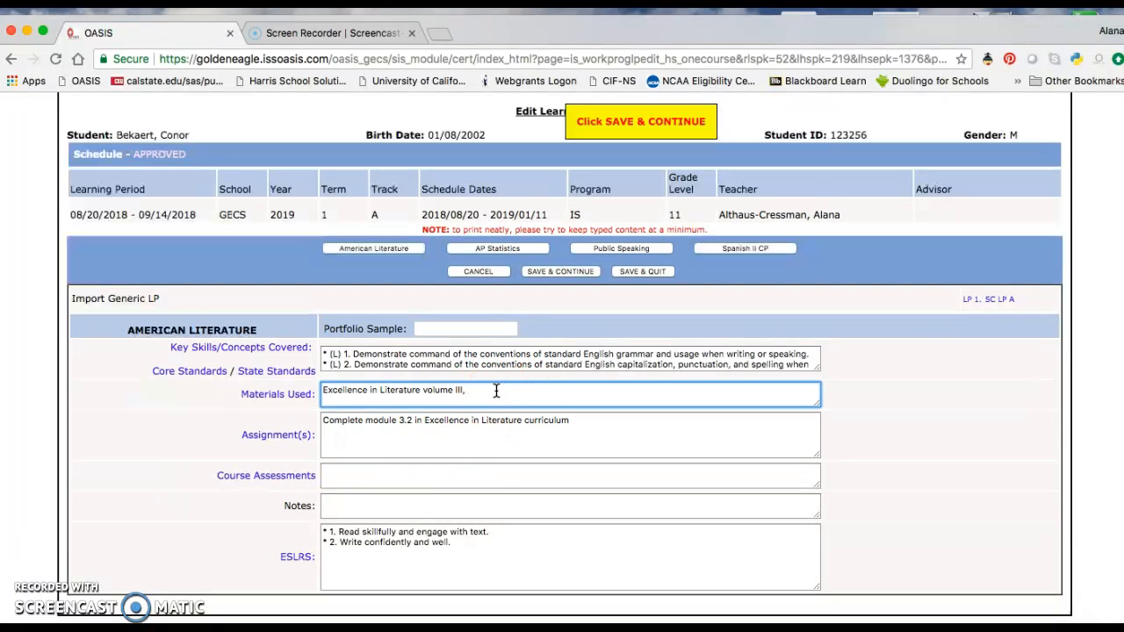
pyautogui.write('Legend of Sleepy Hollow, Rip Van Winkle')
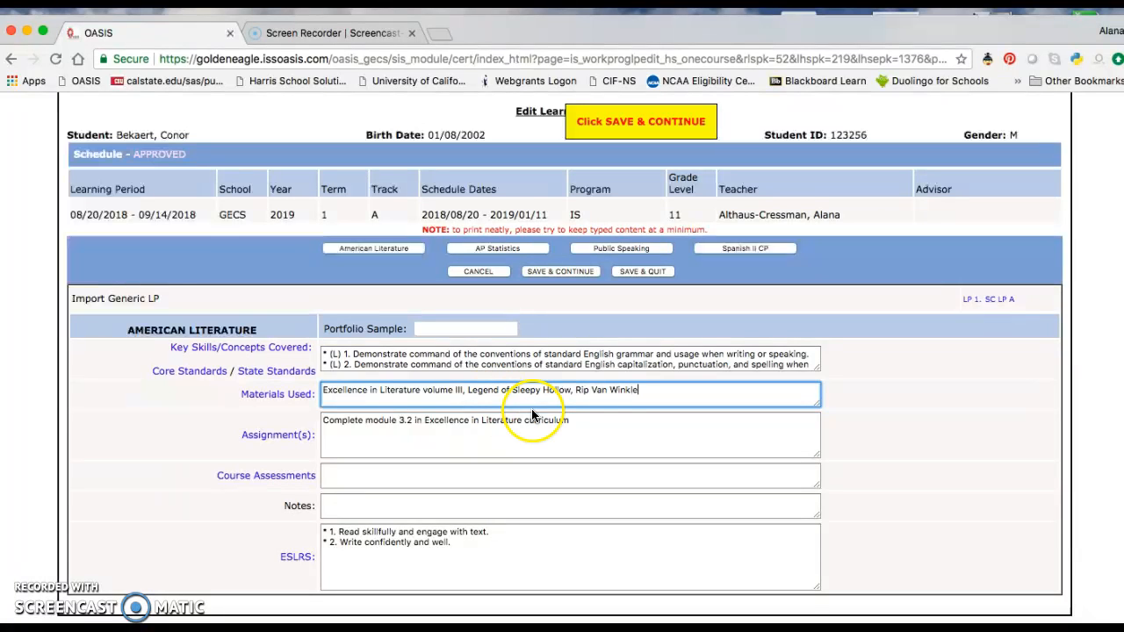
# - Extend the assignment with "Read the Legend of Sleepy Hollow and Rip Van Winkle and complete analysis essays as instructed in Excellence in Literature syllabus."
pyautogui.click(602, 420)
pyautogui.write('. ERekad')
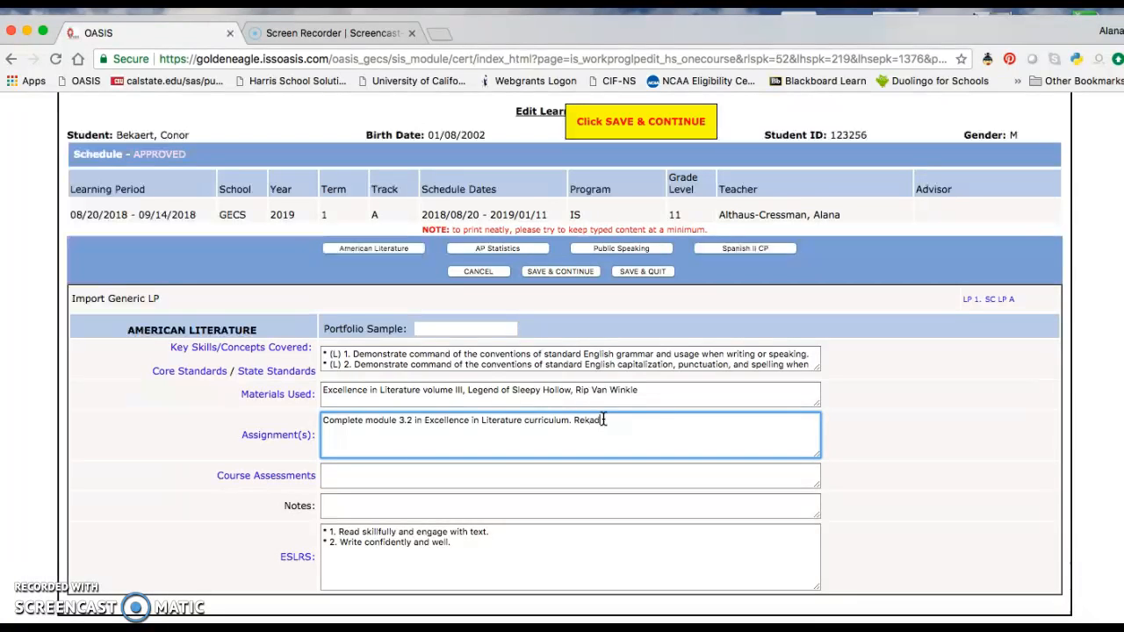
pyautogui.press('BackSpace')
pyautogui.press('BackSpace')
pyautogui.press('BackSpace')
pyautogui.write('ad the Legend of Sleepy Hollow a')
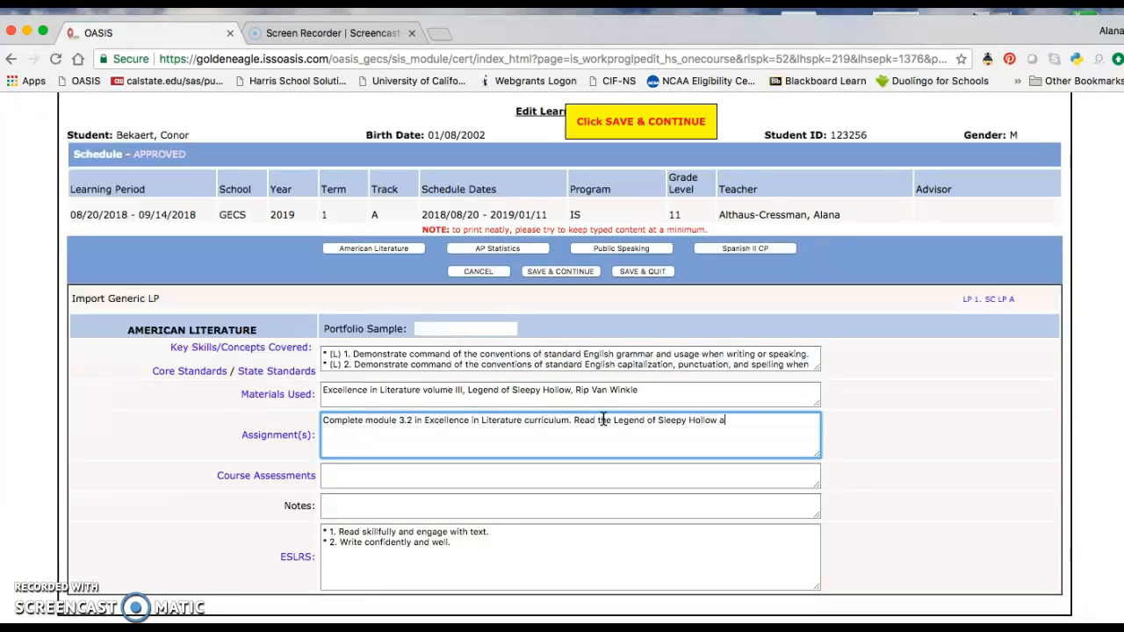
pyautogui.write('nd Rip Van Winkle and com')
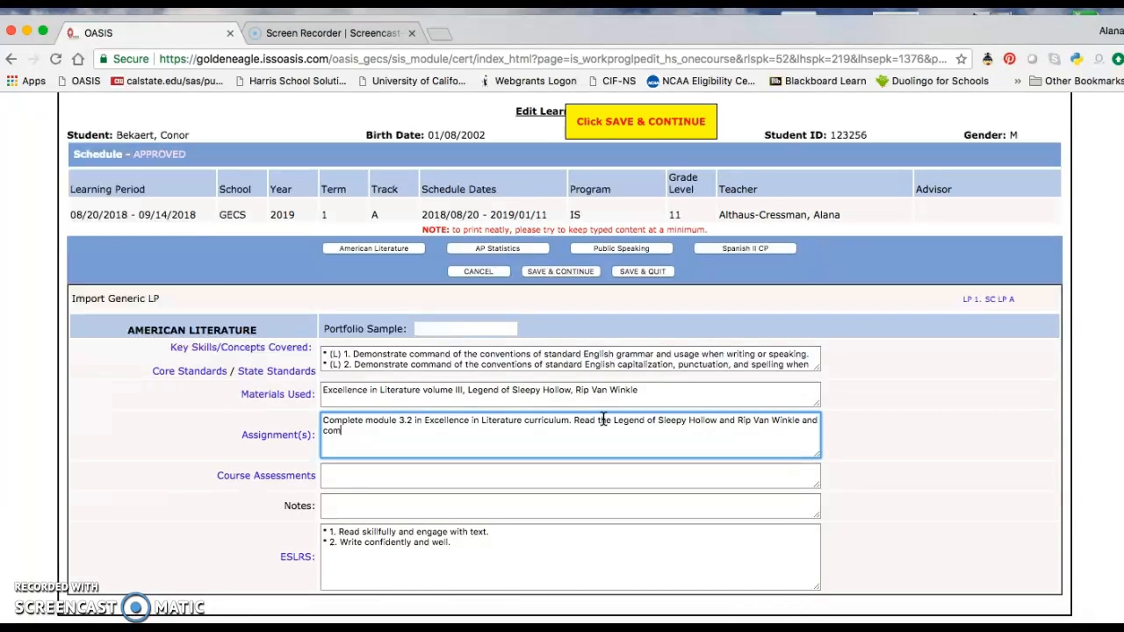
pyautogui.write('plete analysis essays')
pyautogui.write('as instructed in Excellence in Literature sylla')
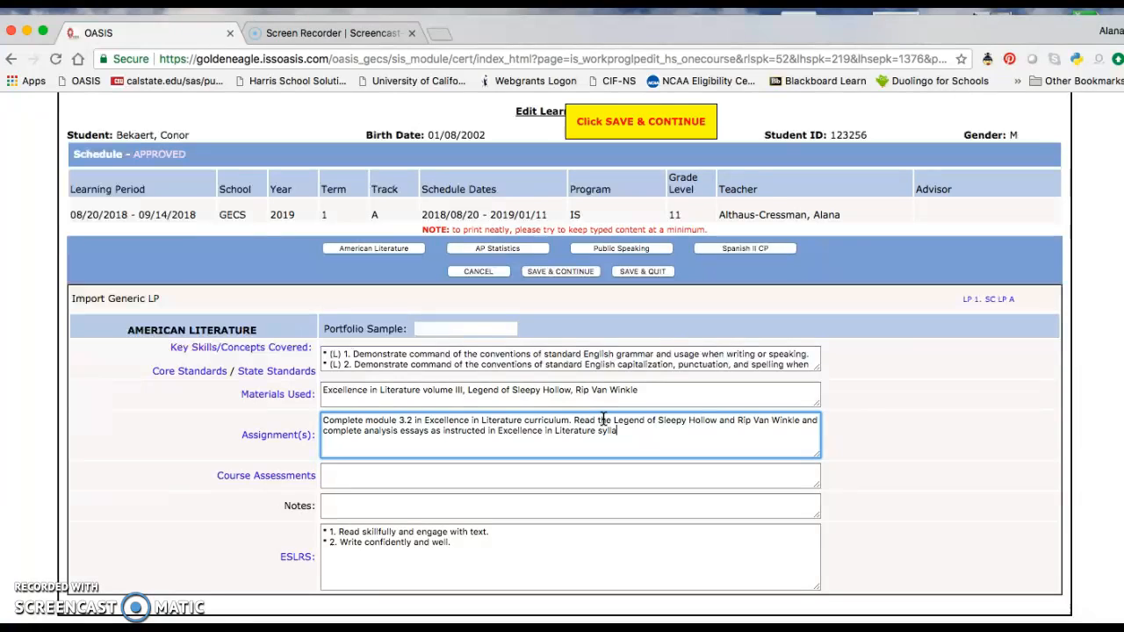
pyautogui.write('bus.  Rew')
# - Append "Rewrite the legend of Sleepy Hollow in a modern setting." to the assignment
pyautogui.press('BackSpace')
pyautogui.press('BackSpace')
pyautogui.press('BackSpace')
pyautogui.write('ite the legend of Sle')
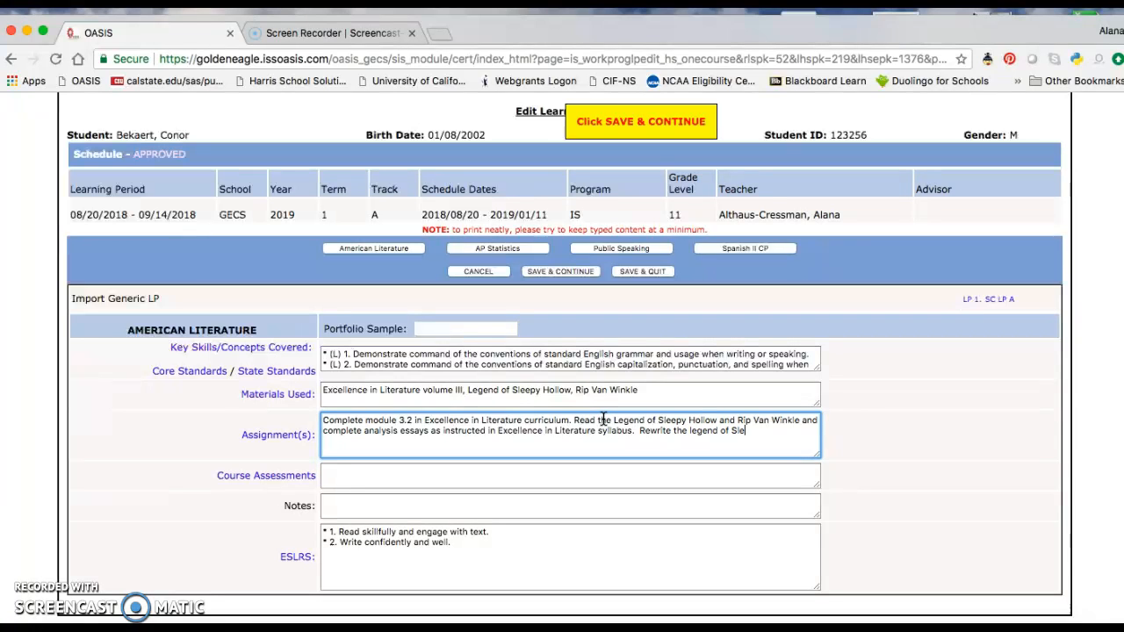
pyautogui.write('epy Hollow in a modern setting.')
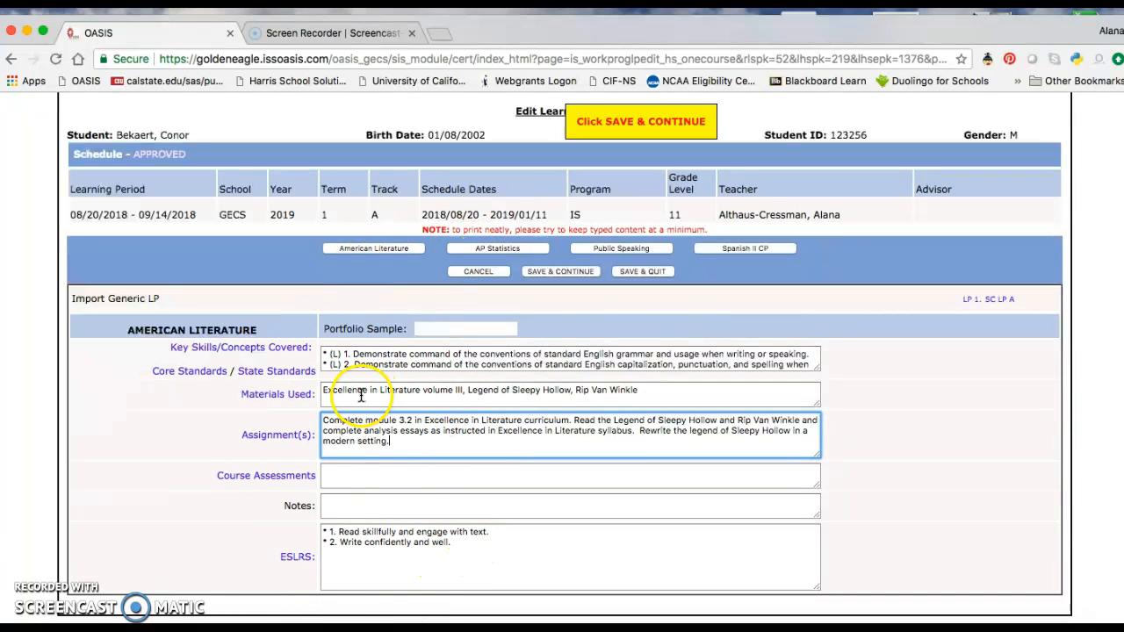
# - Enter "Evaluation of student's essays" as the Course Assessments
pyautogui.click(564, 445)
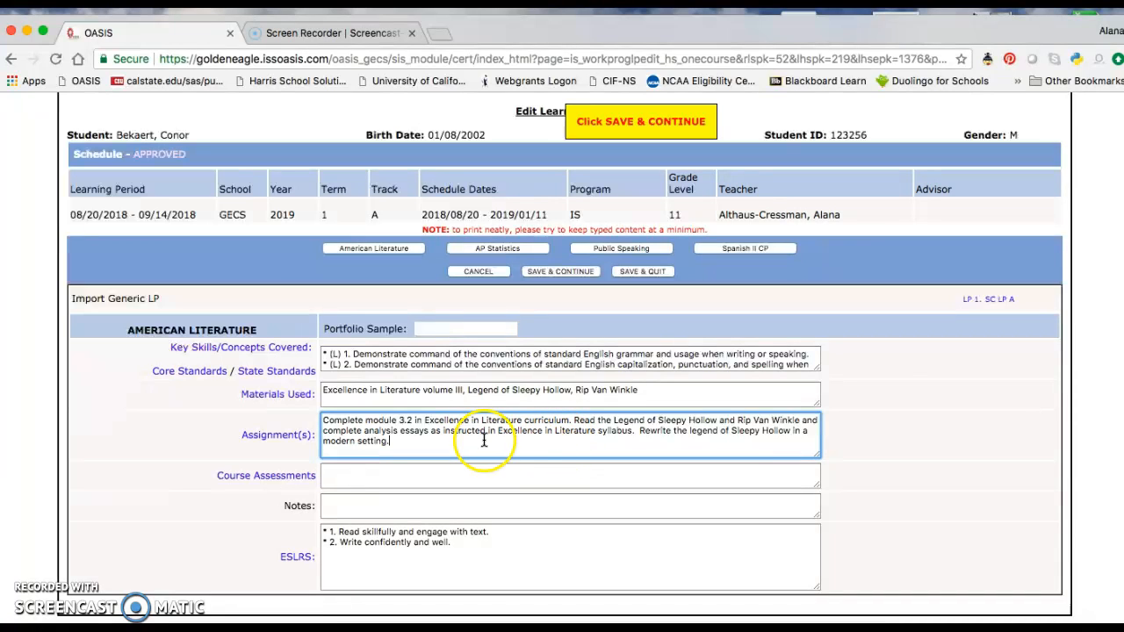
pyautogui.click(484, 479)
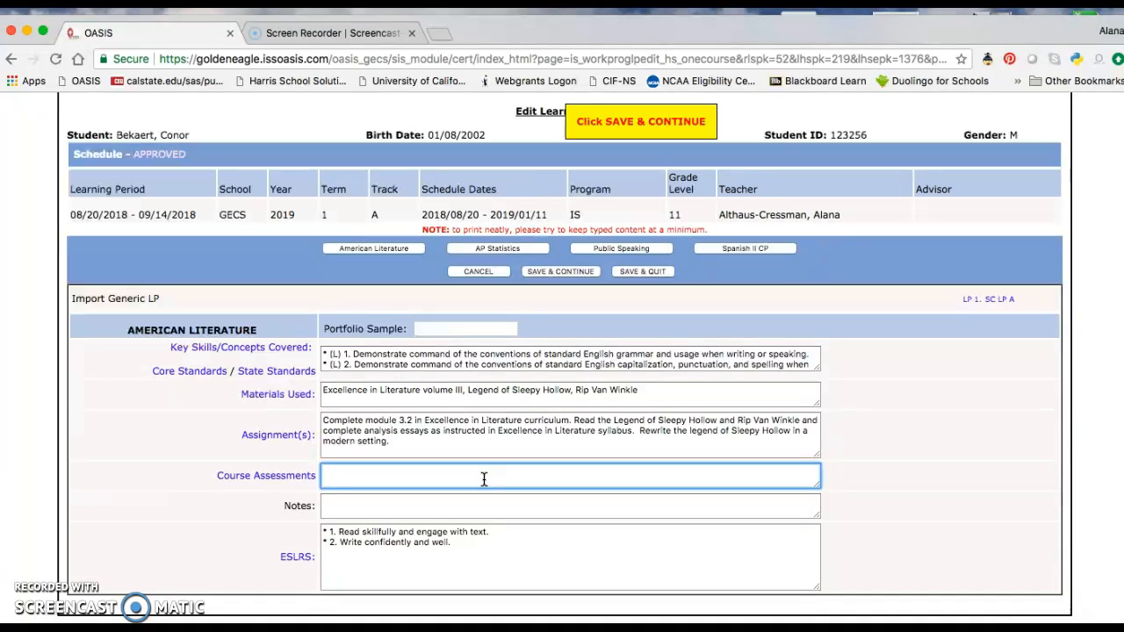
pyautogui.write('Ea')
pyautogui.write('valuation of studne')
pyautogui.write("t's")
pyautogui.press('BackSpace')
pyautogui.write("en'ts")
pyautogui.press('BackSpace')
pyautogui.press('BackSpace')
pyautogui.press('BackSpace')
pyautogui.press('BackSpace')
pyautogui.write("t's essays")
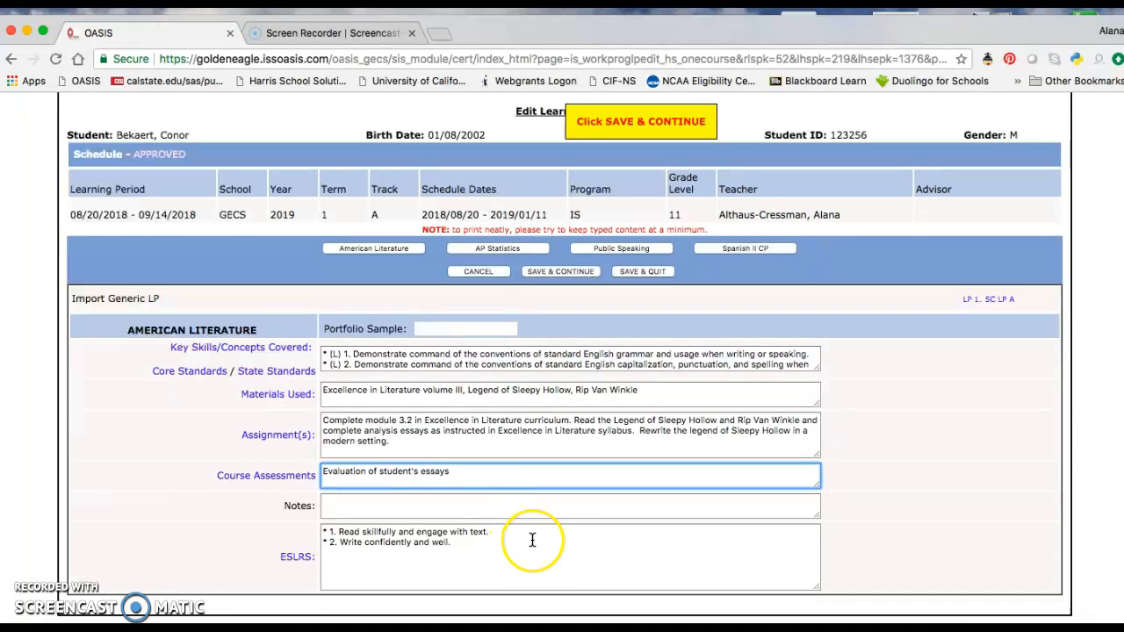
# - Save the American Literature learning plan and quit the course editor
pyautogui.scroll(-1, 532, 536)
pyautogui.scroll(3, 532, 537)
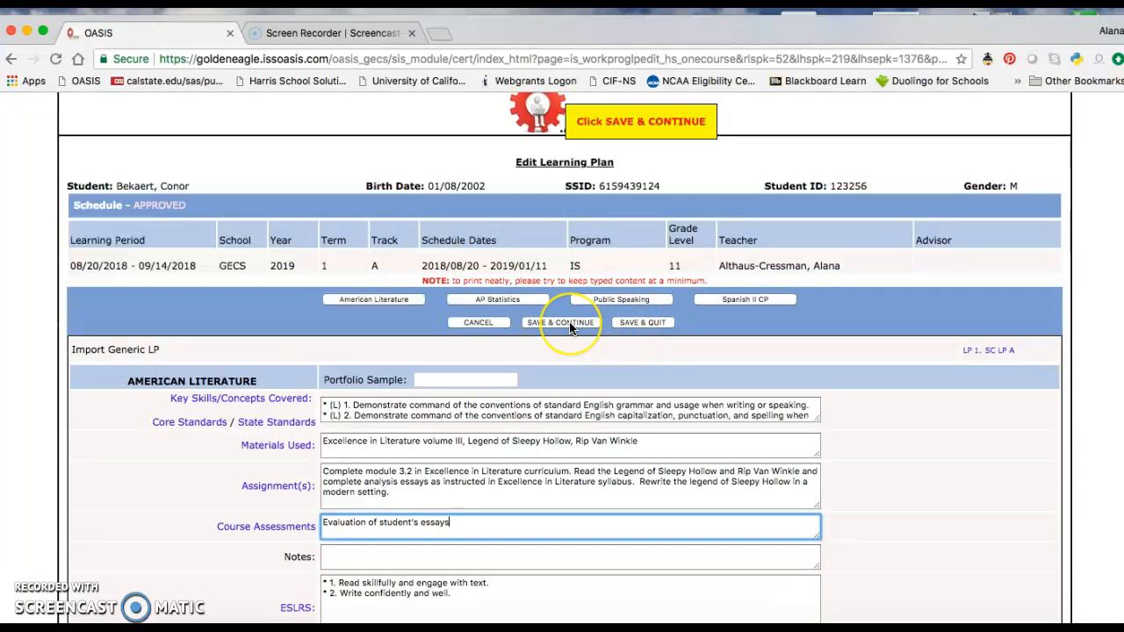
pyautogui.click(569, 323)
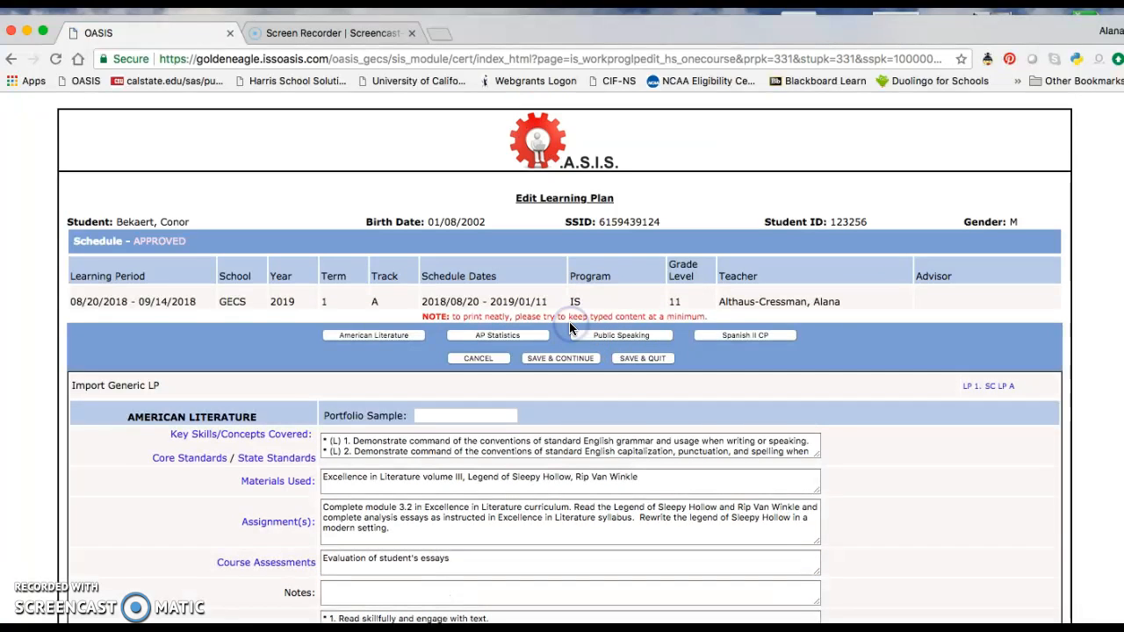
pyautogui.click(637, 358)
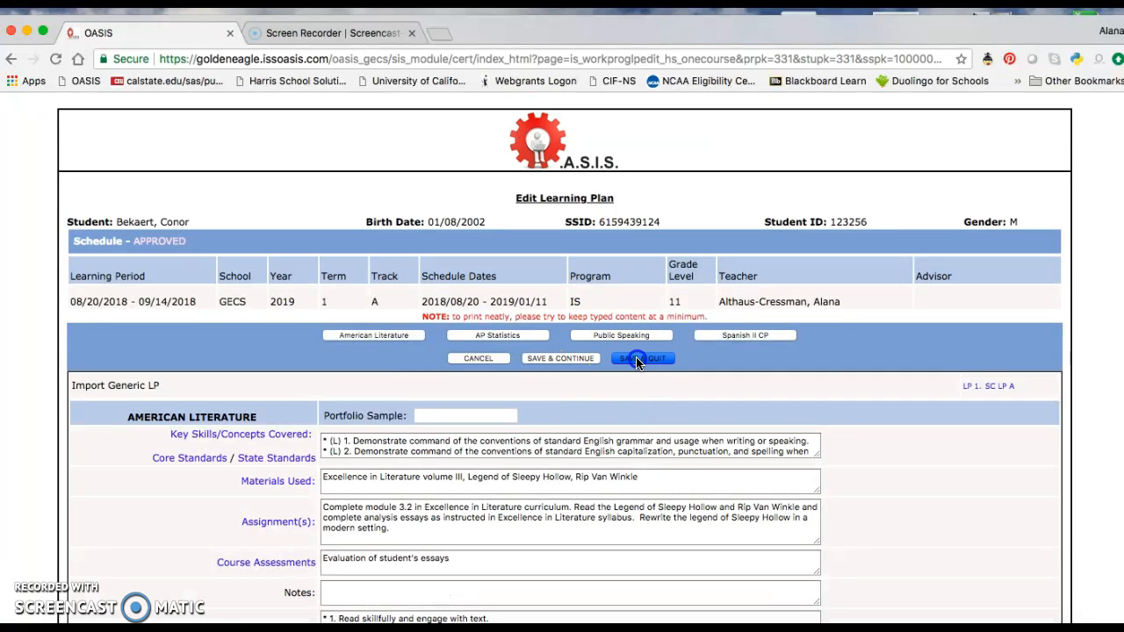
pyautogui.scroll(-3, 642, 454)
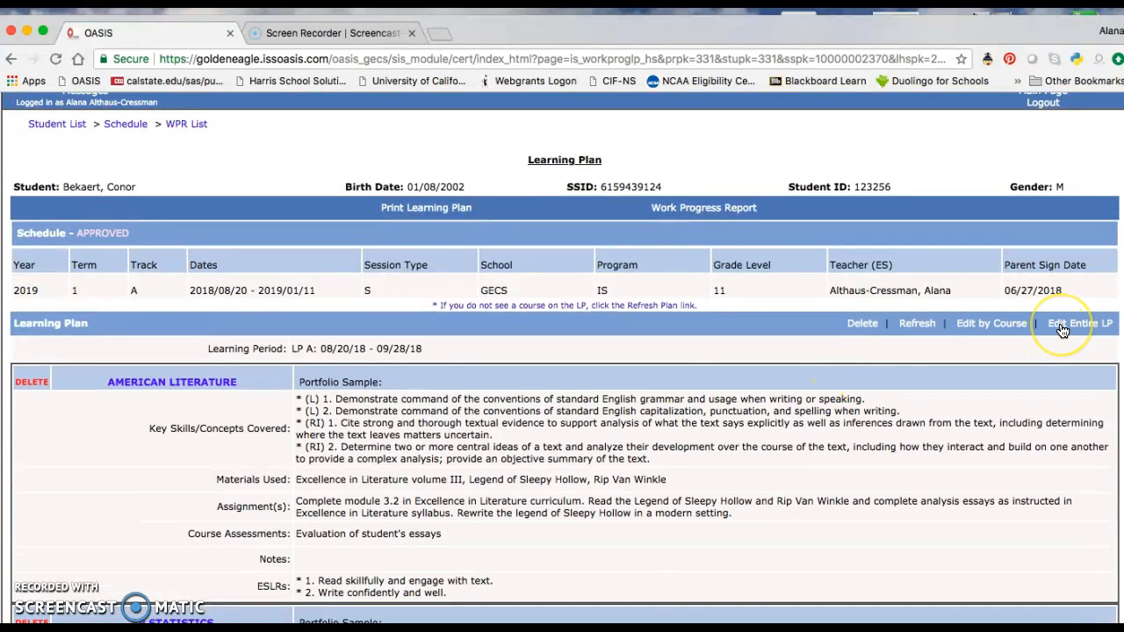
# - Open the entire learning plan for editing and enter "UC Scout online AP Statistics course" as AP Statistics Materials Used
pyautogui.click(1062, 325)
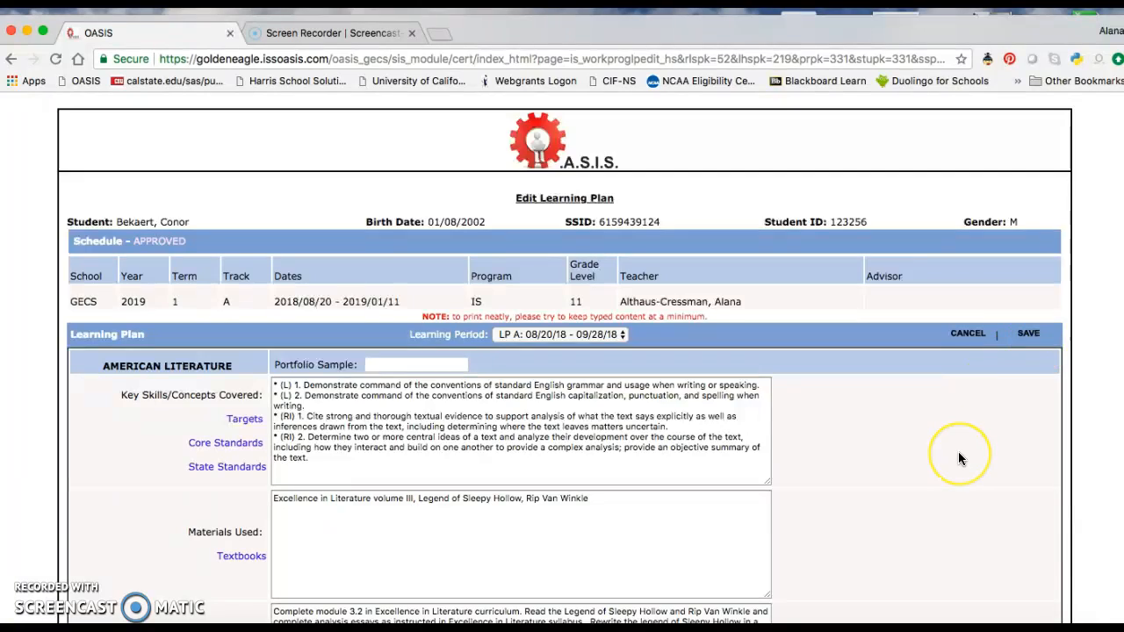
pyautogui.scroll(-3, 958, 452)
pyautogui.scroll(-3, 958, 451)
pyautogui.scroll(2, 948, 439)
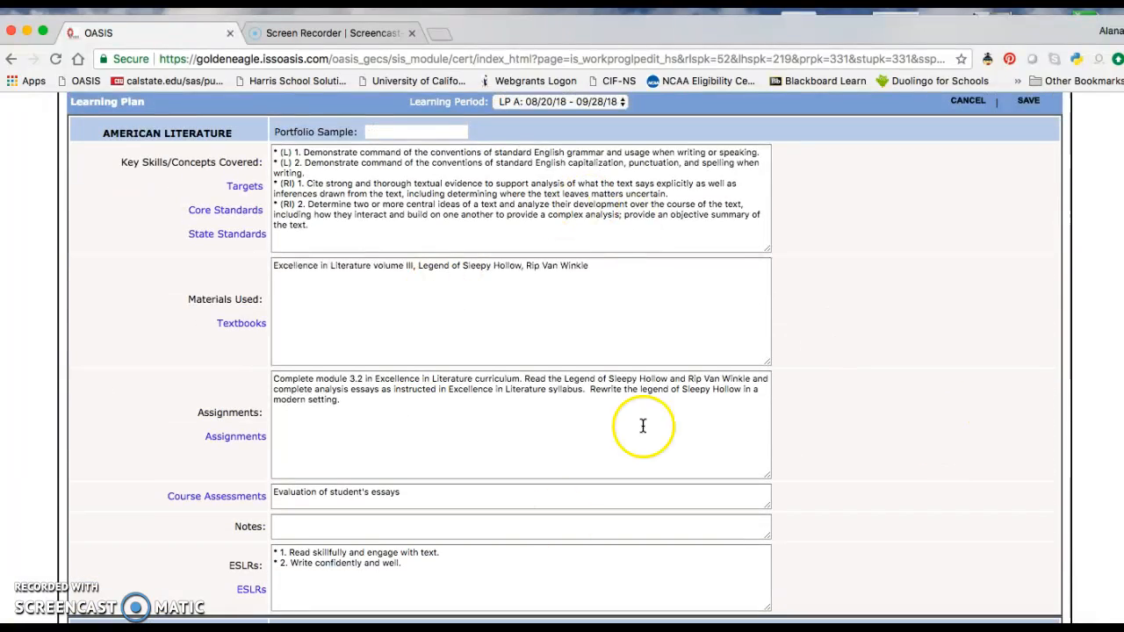
pyautogui.scroll(-5, 570, 426)
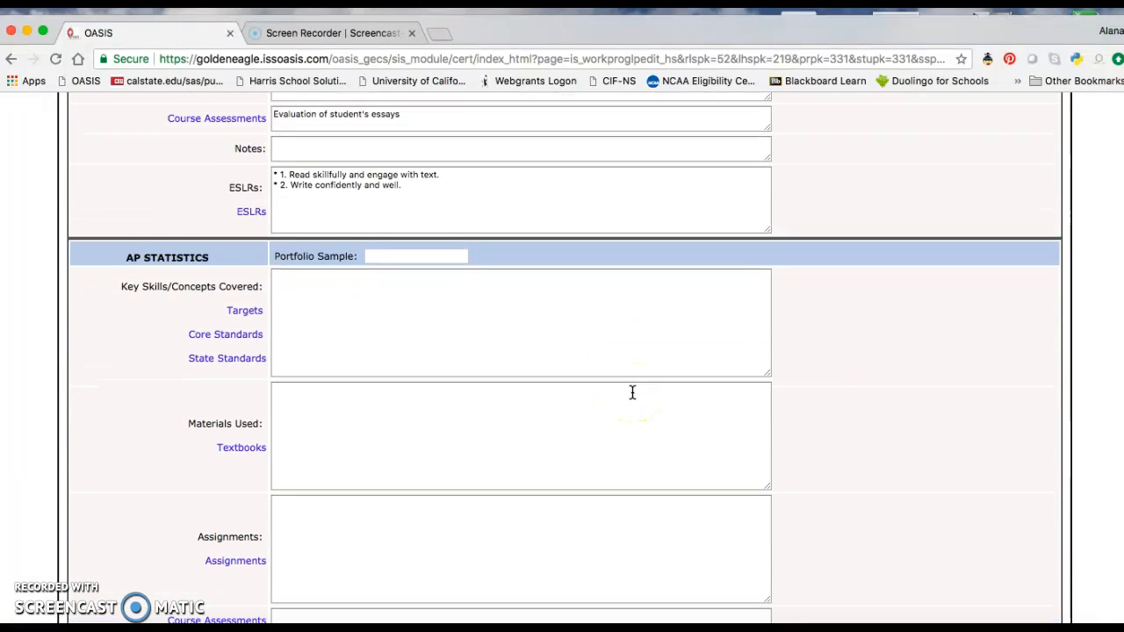
pyautogui.click(324, 361)
pyautogui.write('Scout')
pyautogui.press('BackSpace')
pyautogui.press('BackSpace')
pyautogui.press('BackSpace')
pyautogui.press('BackSpace')
pyautogui.press('BackSpace')
pyautogui.write('U')
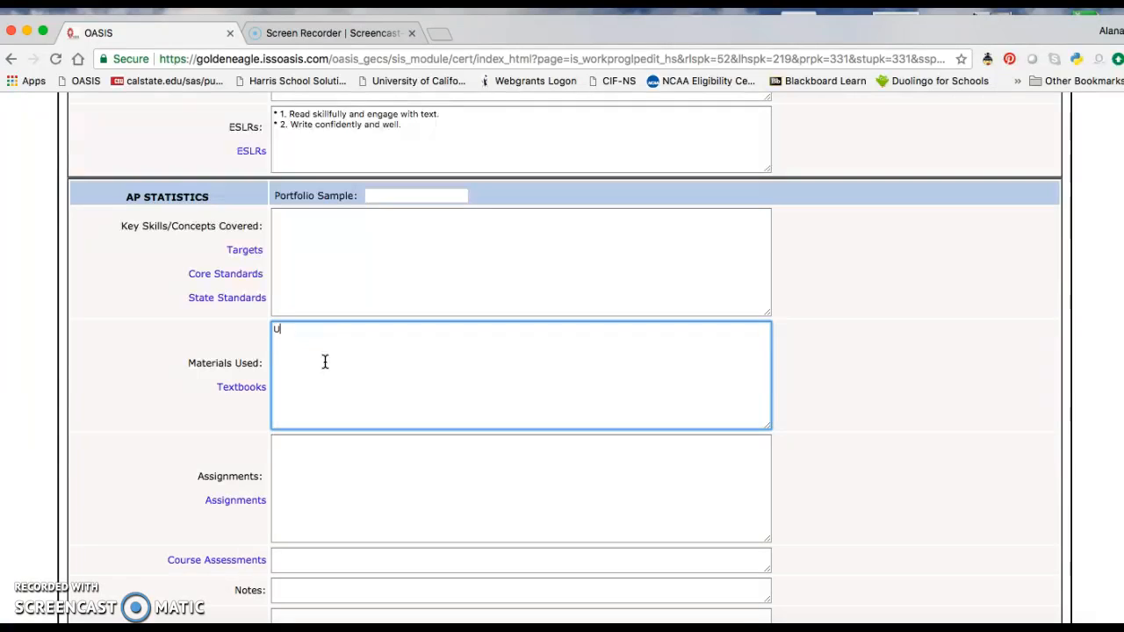
pyautogui.write('C Scout onlin')
pyautogui.write('e AP Statist')
pyautogui.write('ice')
pyautogui.write(' course')
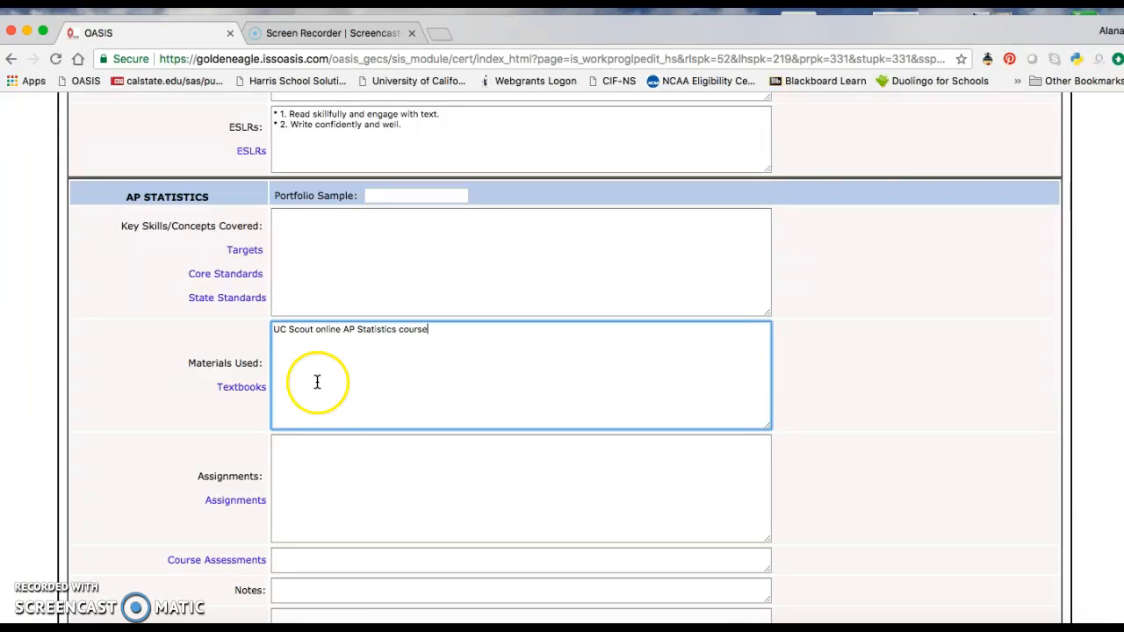
# - Enter "Complete units 1 and 2 in online course" as the AP Statistics assignment
pyautogui.click(309, 463)
pyautogui.write('complete')
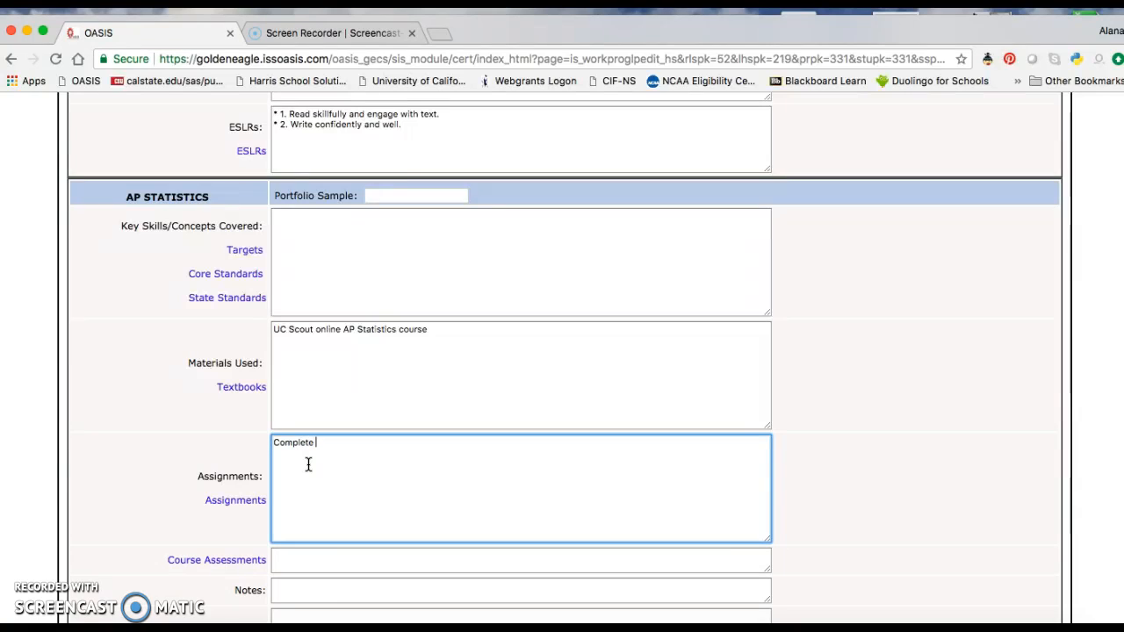
pyautogui.write(' units .')
pyautogui.write(' and 2 in online course')
# - Open Core Standards and browse the Higher Math categories to reach the Statistics & Probability Overview
pyautogui.click(235, 275)
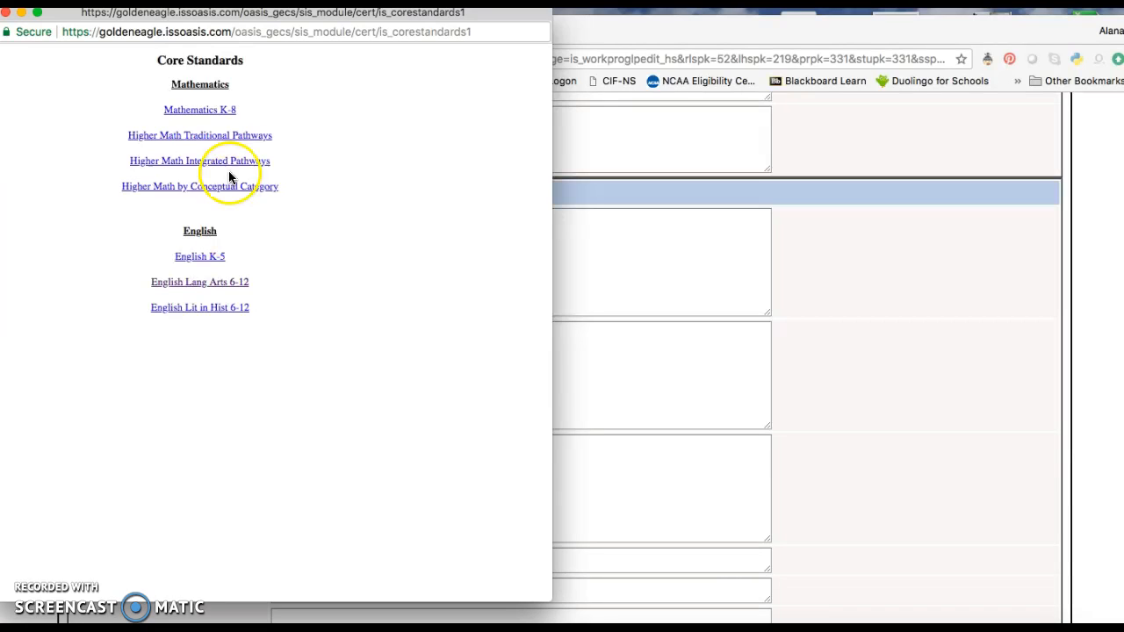
pyautogui.click(223, 191)
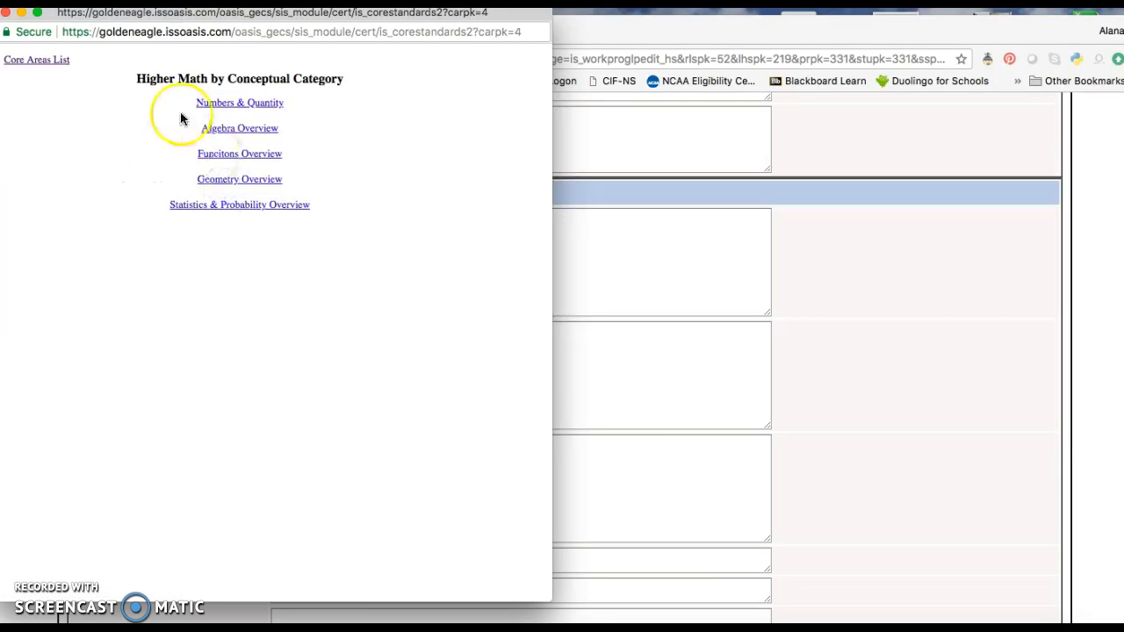
pyautogui.click(35, 62)
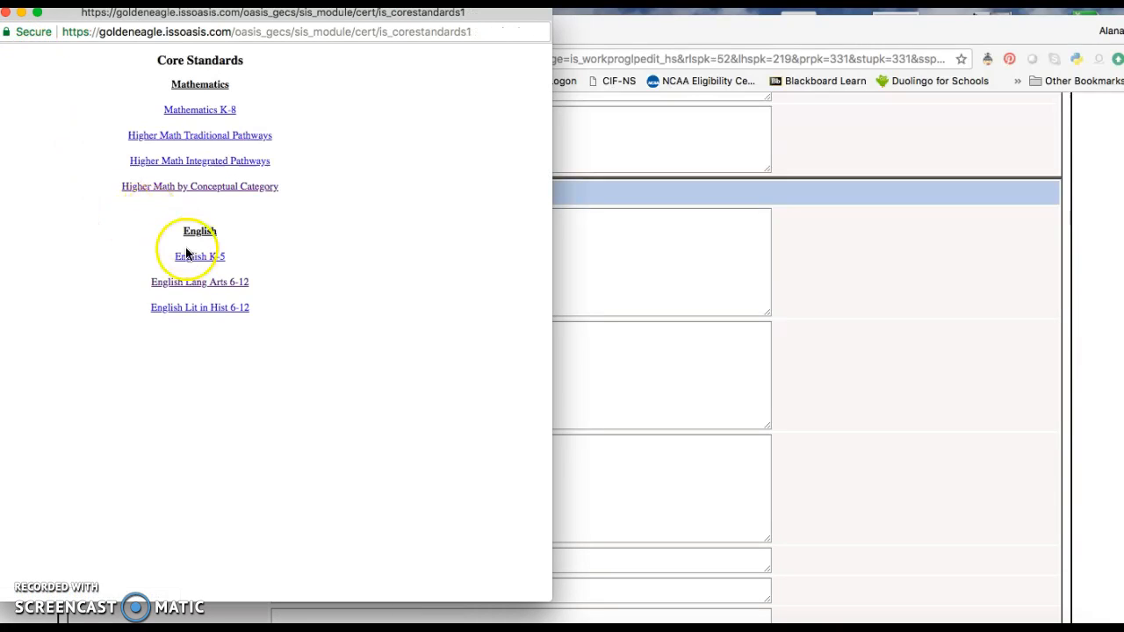
pyautogui.click(217, 139)
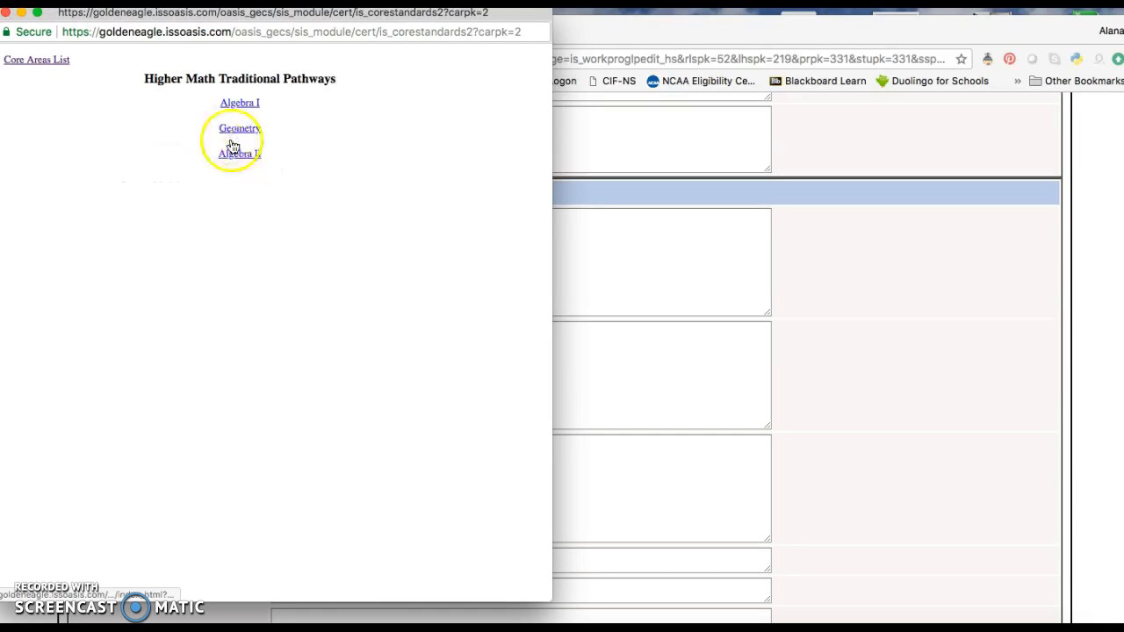
pyautogui.click(51, 62)
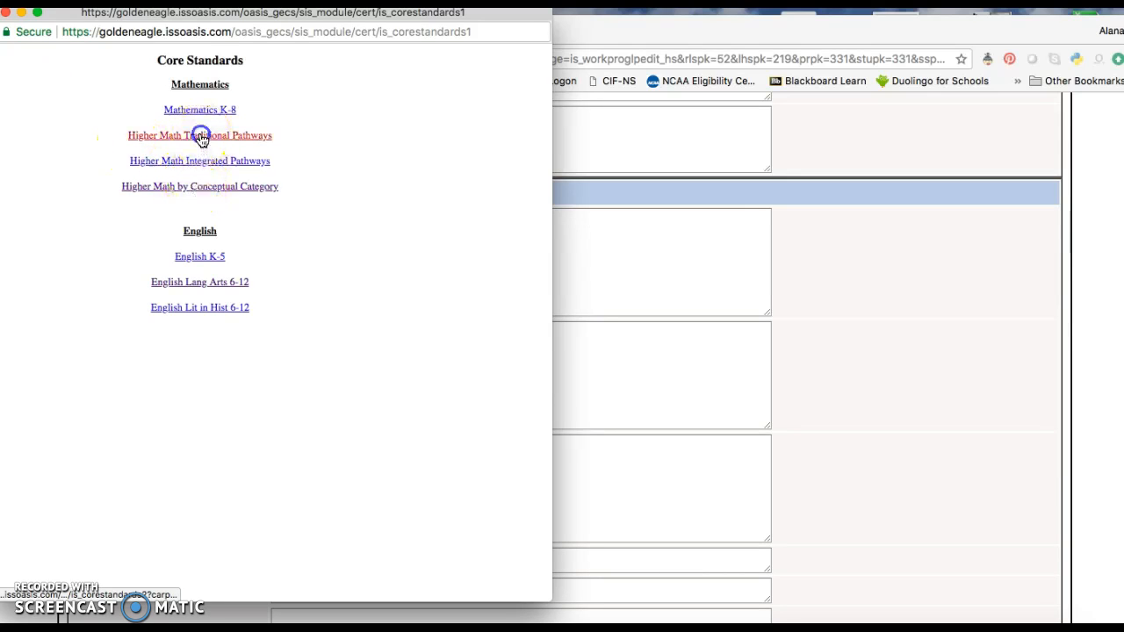
pyautogui.click(200, 138)
pyautogui.click(49, 63)
pyautogui.click(196, 160)
pyautogui.click(38, 60)
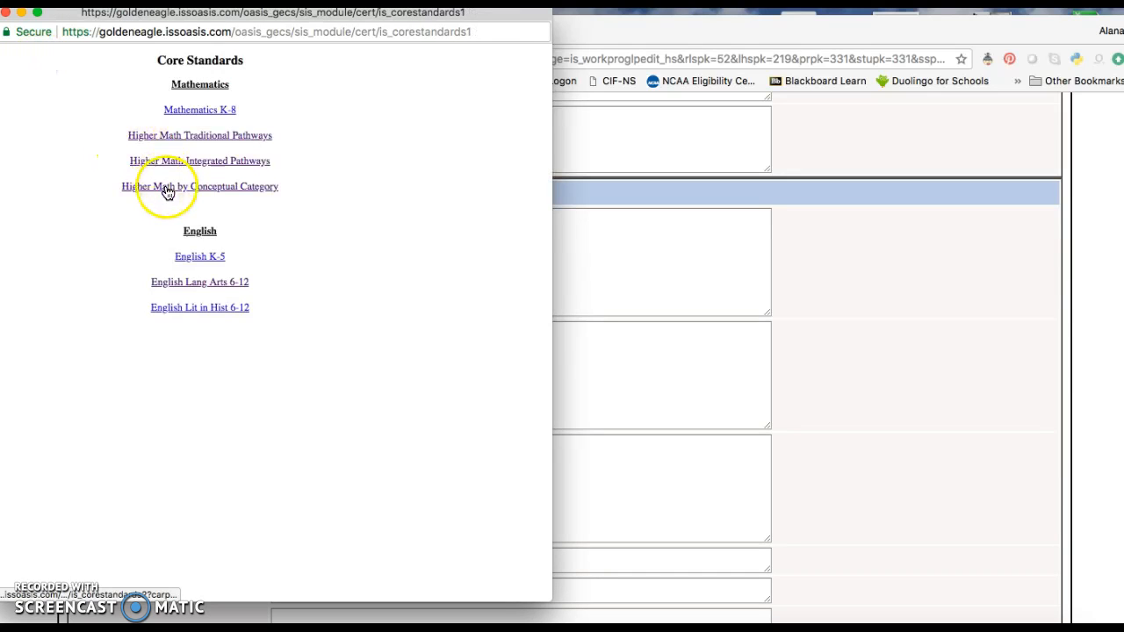
pyautogui.click(167, 190)
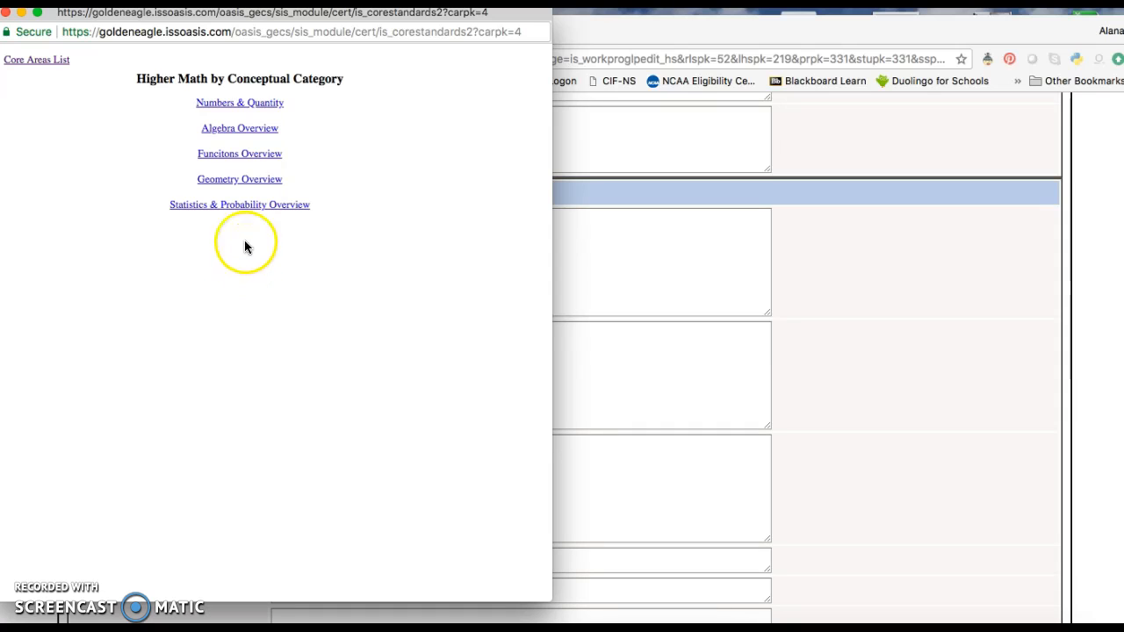
pyautogui.click(244, 212)
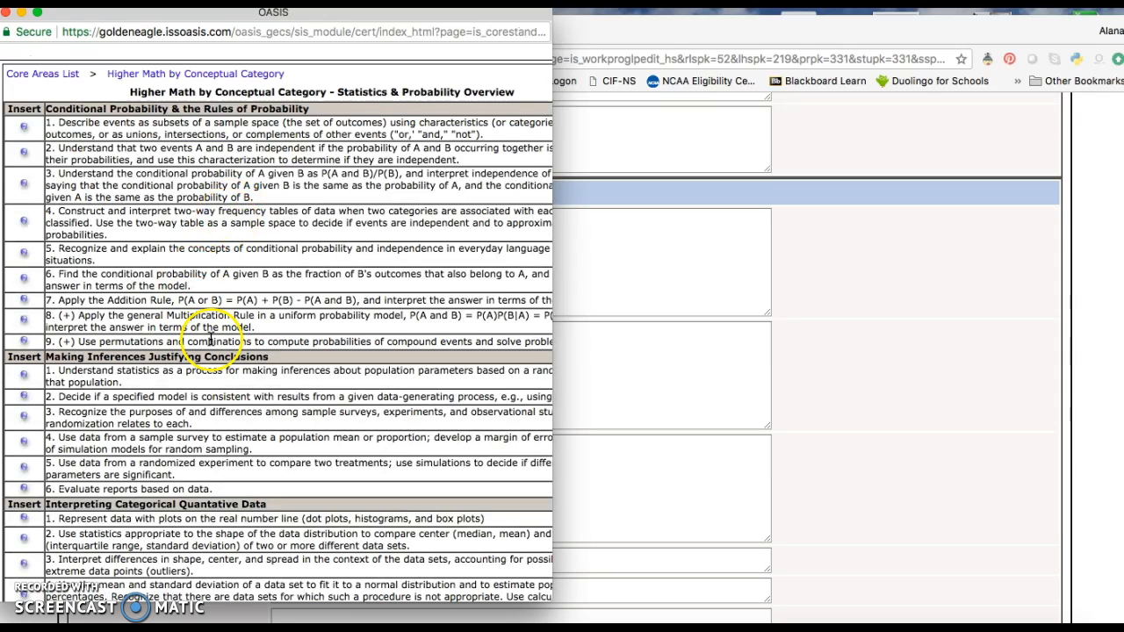
# - Insert Conditional Probability standards 1 through 4 as AP Statistics key skills, then close the window
pyautogui.click(24, 128)
pyautogui.click(23, 155)
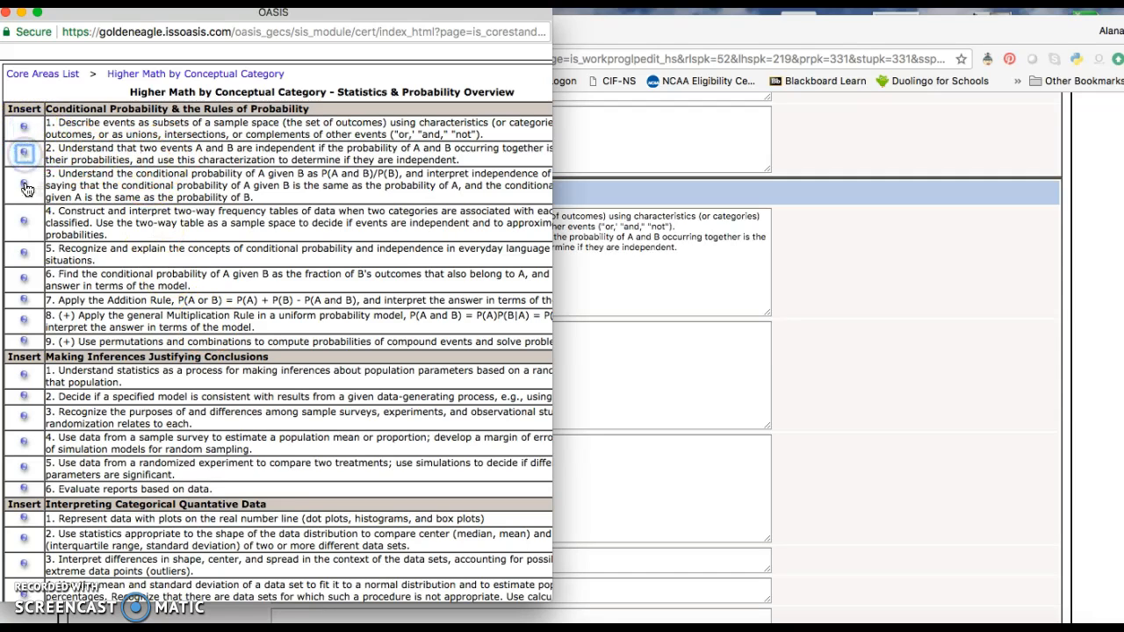
pyautogui.click(23, 186)
pyautogui.click(24, 219)
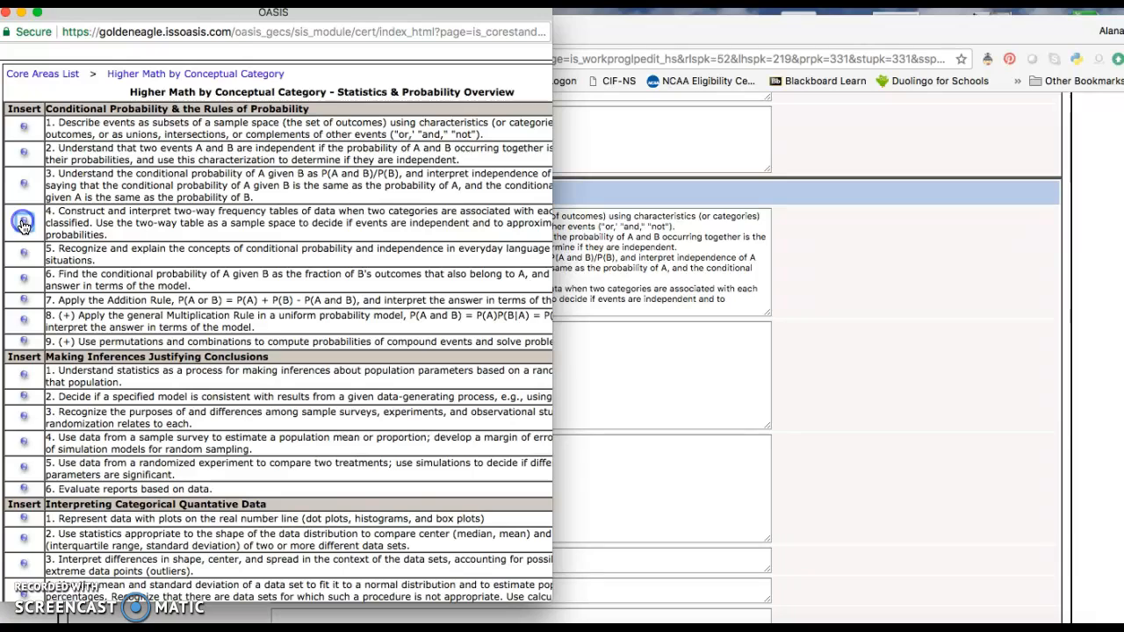
pyautogui.click(8, 12)
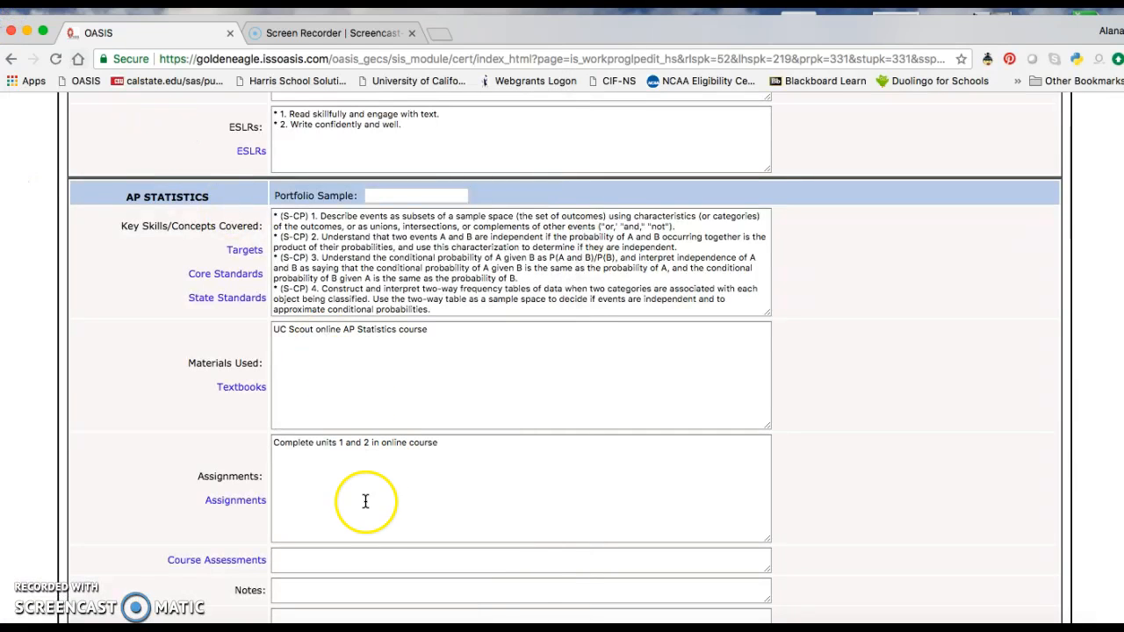
# - Enter "Online quizzes and tests" as the AP Statistics course assessments
pyautogui.click(364, 557)
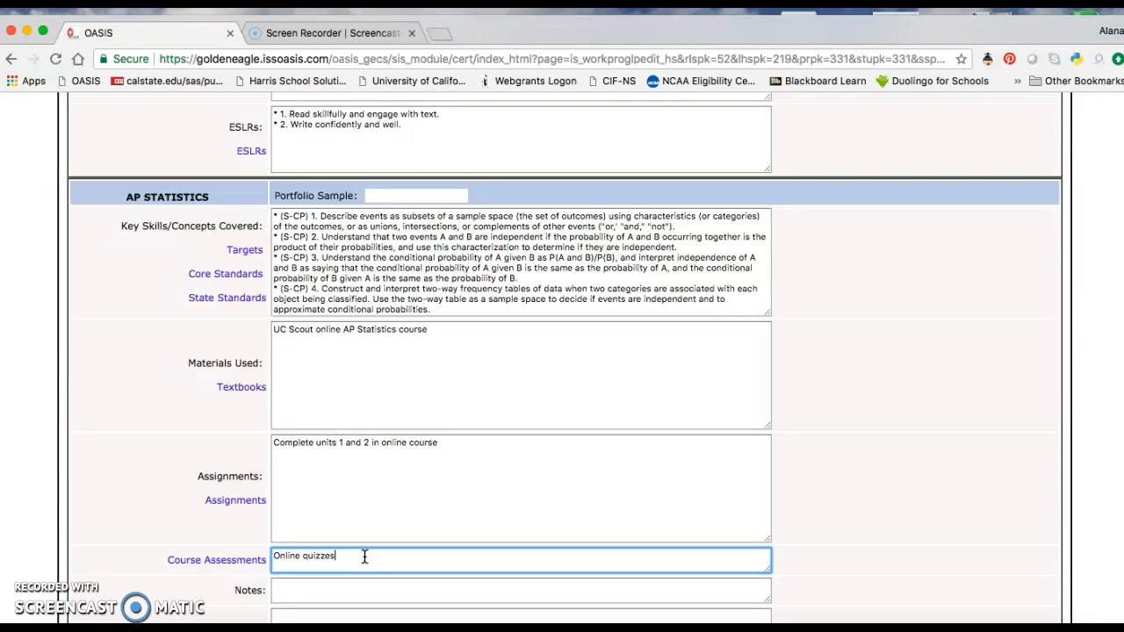
pyautogui.scroll(-2, 364, 557)
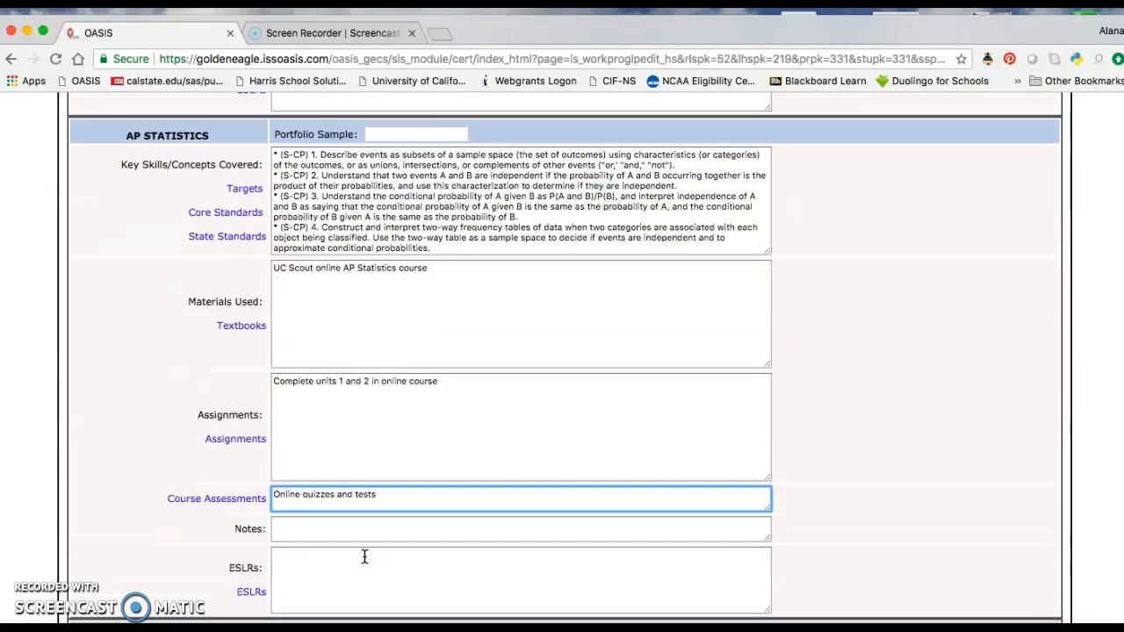
# - Add ESLRs 13, 9 and 12 on mathematical concepts, persevering and problem-solving strategies to AP Statistics, then close the window
pyautogui.click(253, 553)
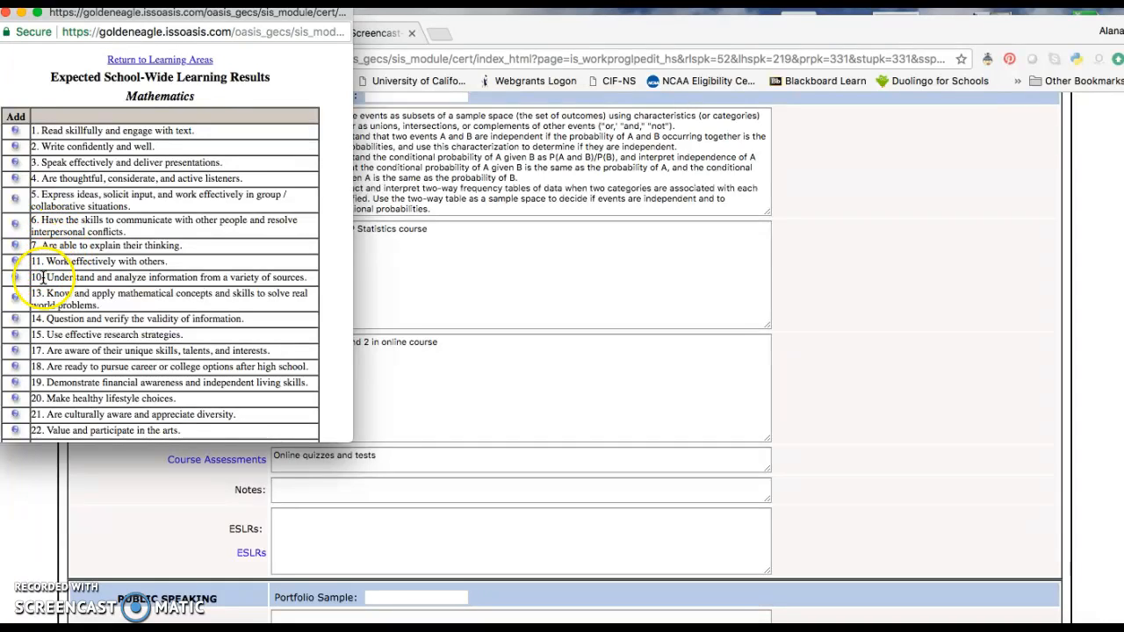
pyautogui.click(16, 297)
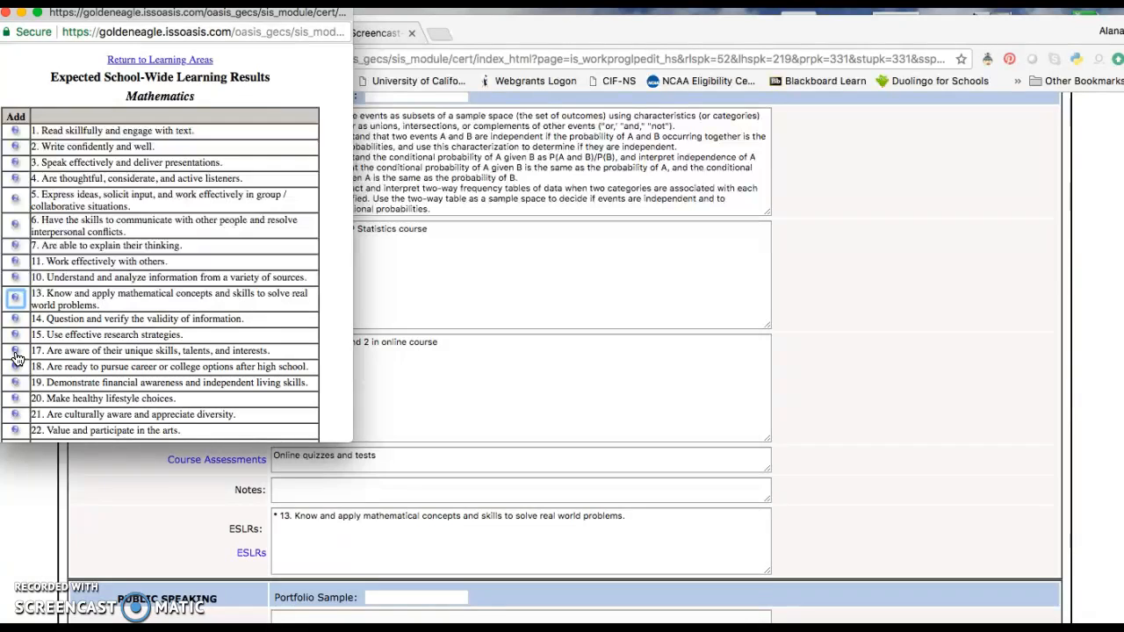
pyautogui.scroll(-3, 17, 379)
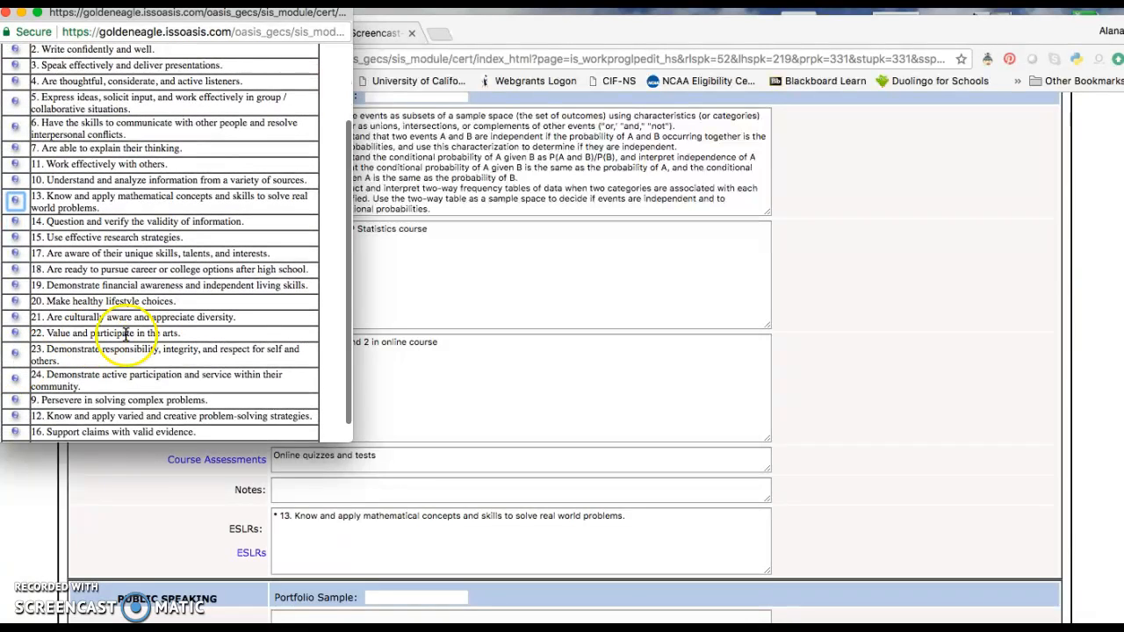
pyautogui.click(15, 400)
pyautogui.scroll(-2, 109, 338)
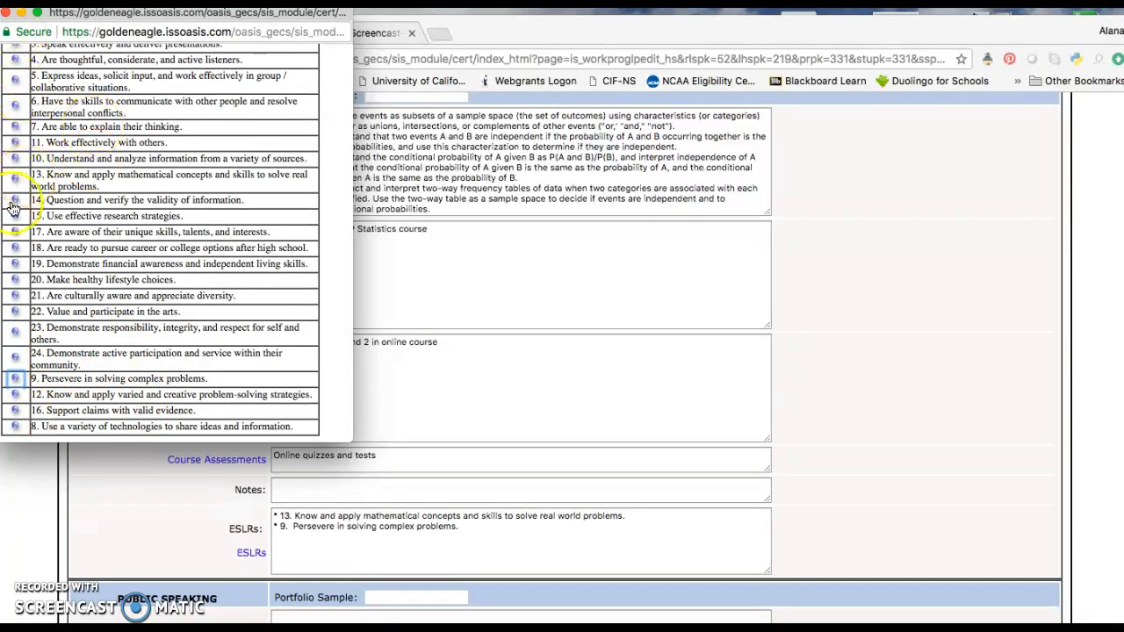
pyautogui.click(16, 396)
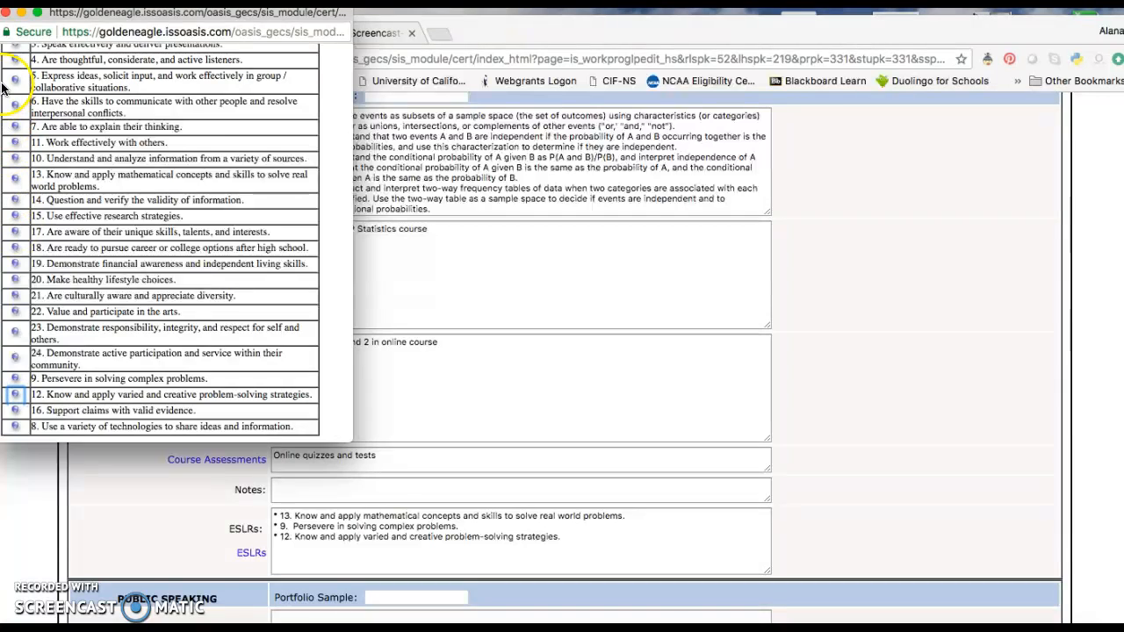
pyautogui.click(6, 14)
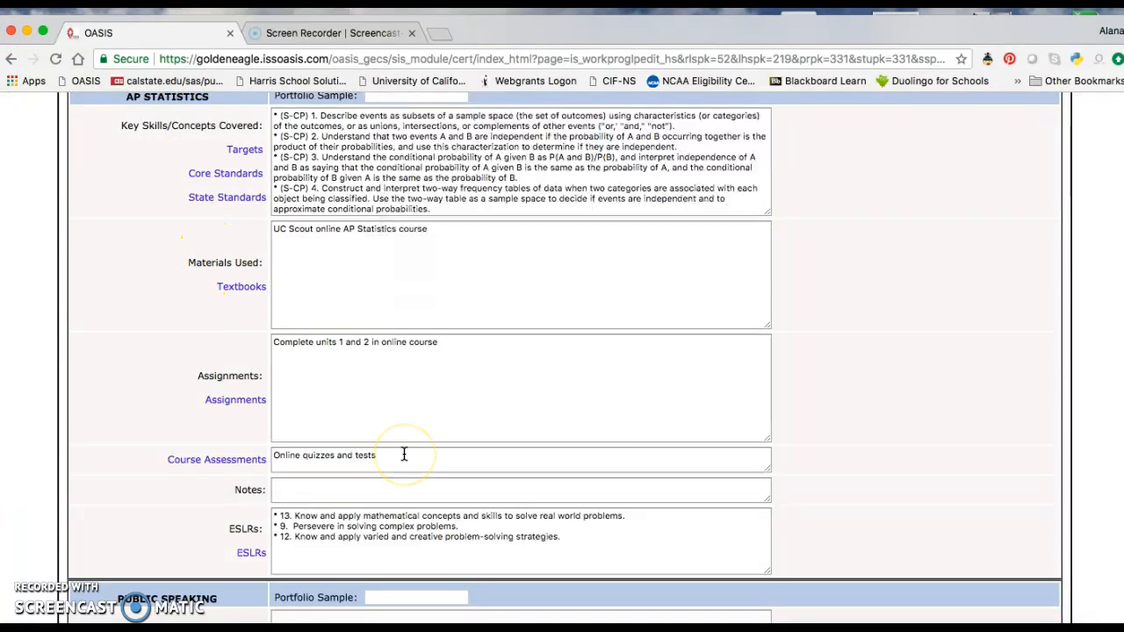
# - Save the edited learning plan
pyautogui.scroll(-10, 403, 454)
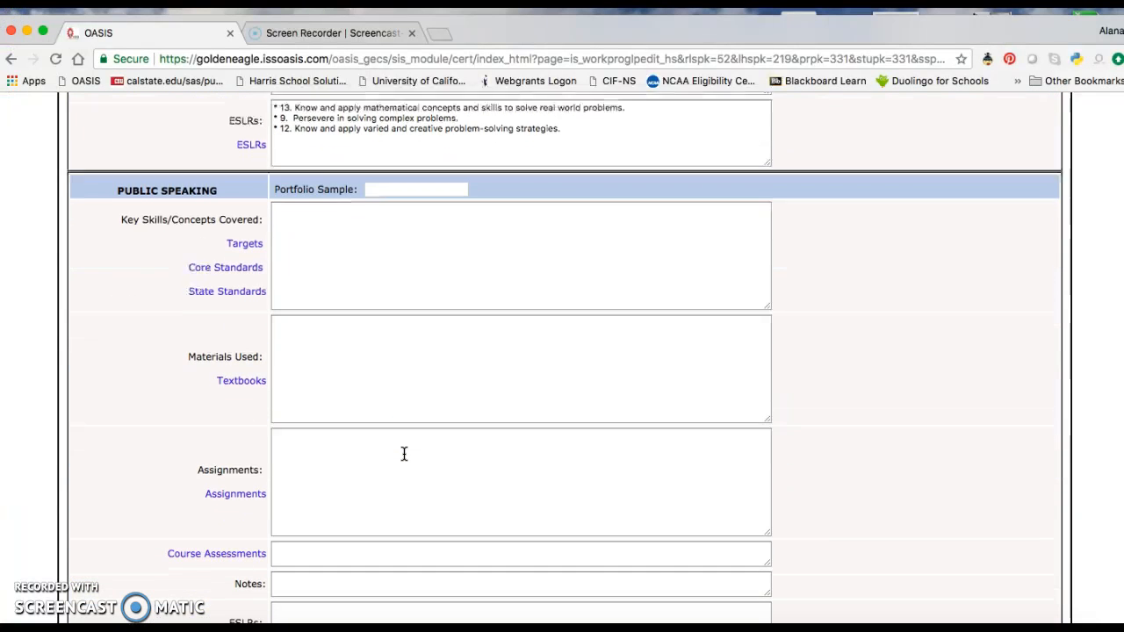
pyautogui.scroll(-13, 439, 444)
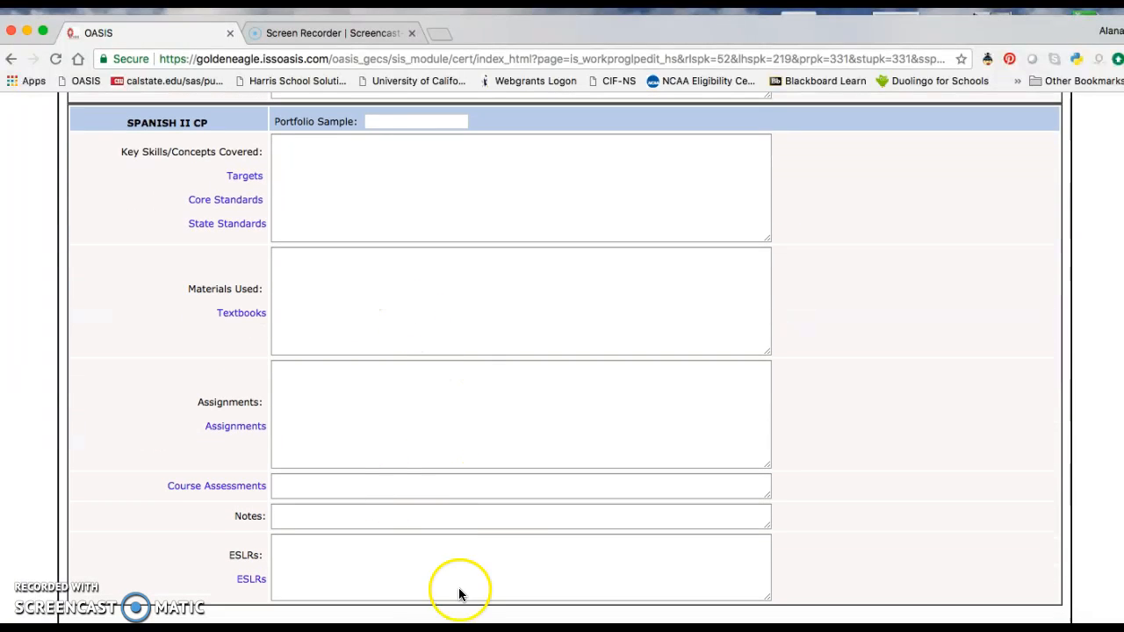
pyautogui.scroll(20, 474, 532)
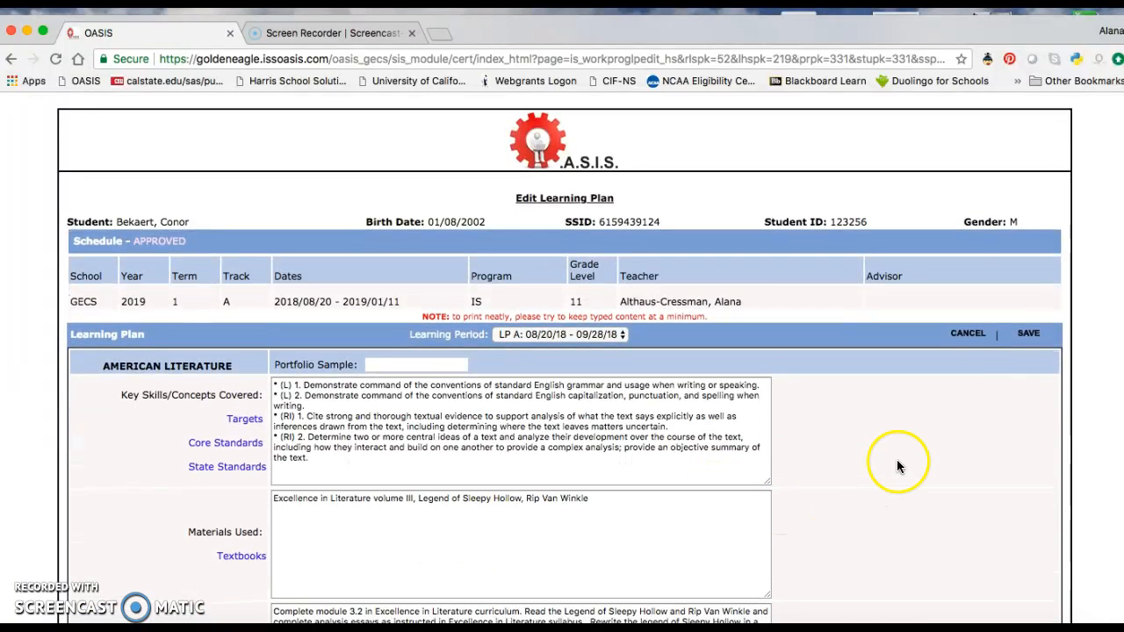
pyautogui.click(1030, 334)
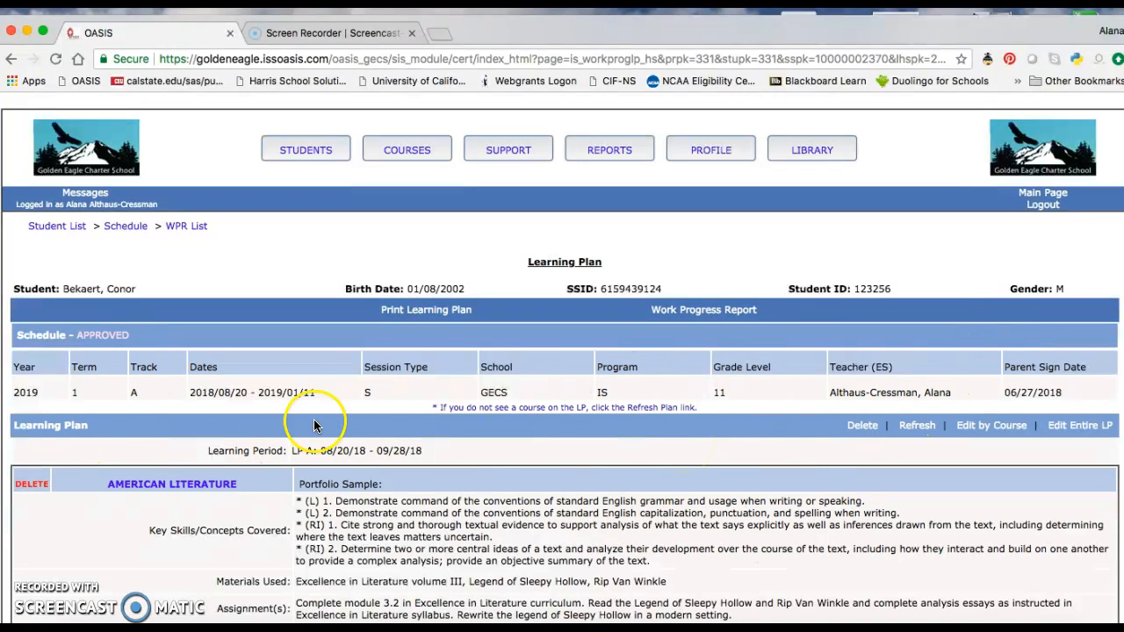
# - Open the printable learning plan and choose the Brother MFC-790CW printer, then cancel printing and close the preview
pyautogui.click(432, 315)
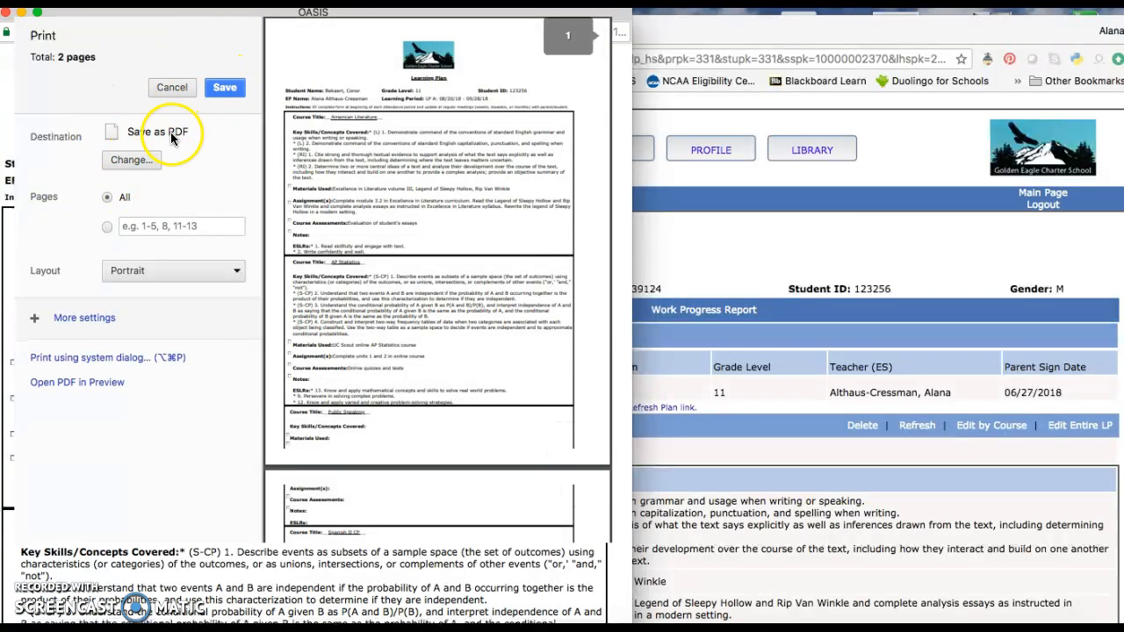
pyautogui.click(132, 158)
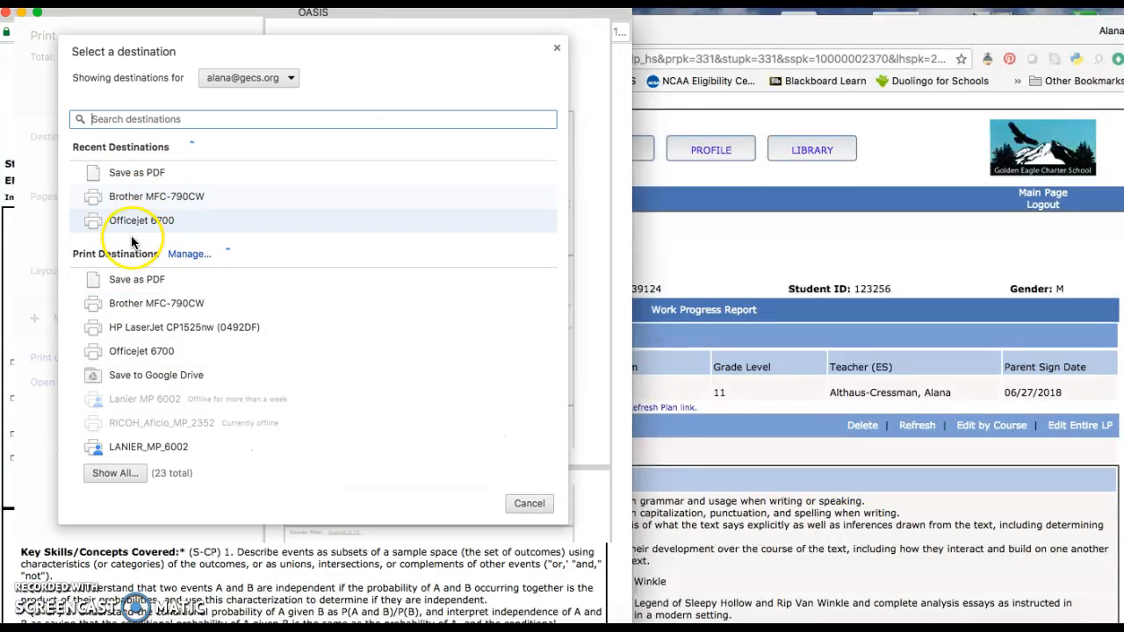
pyautogui.click(144, 196)
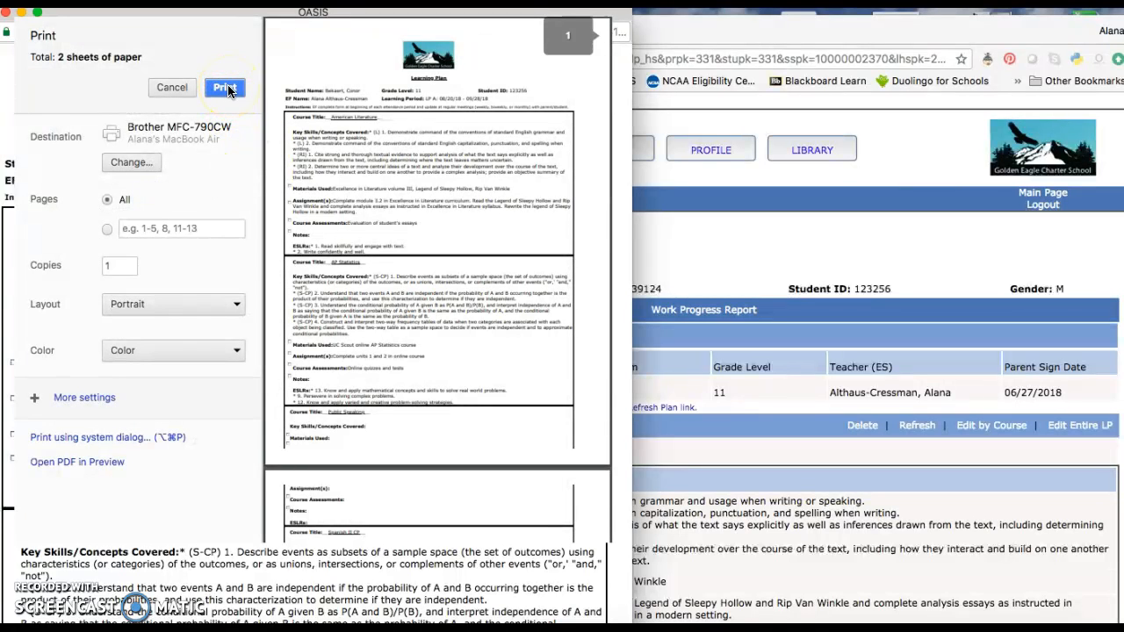
pyautogui.click(170, 87)
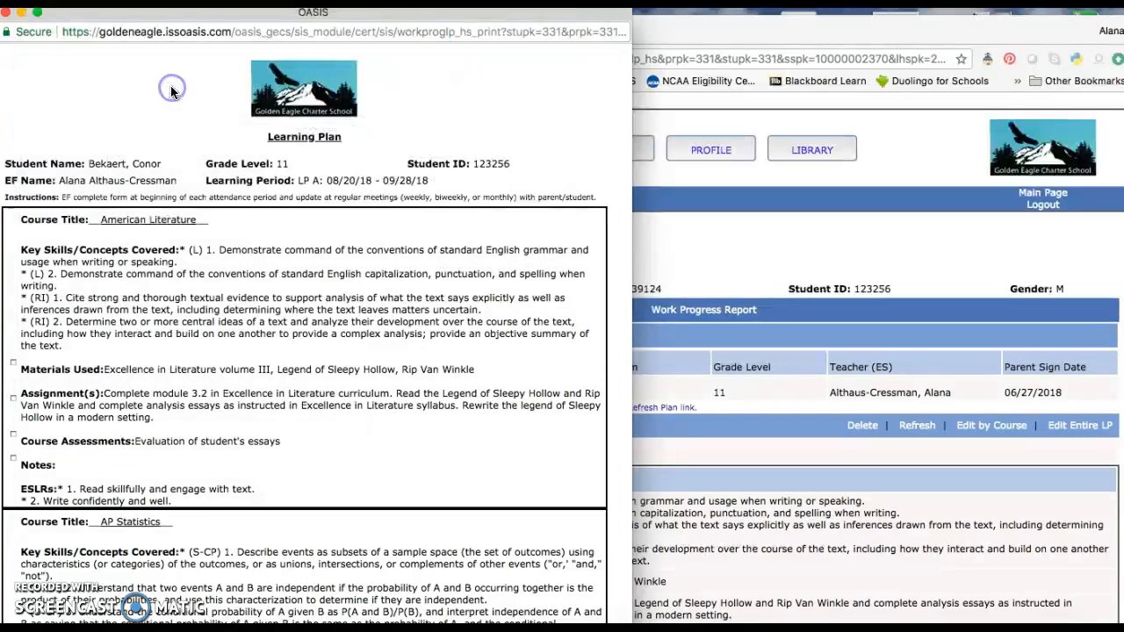
pyautogui.click(6, 13)
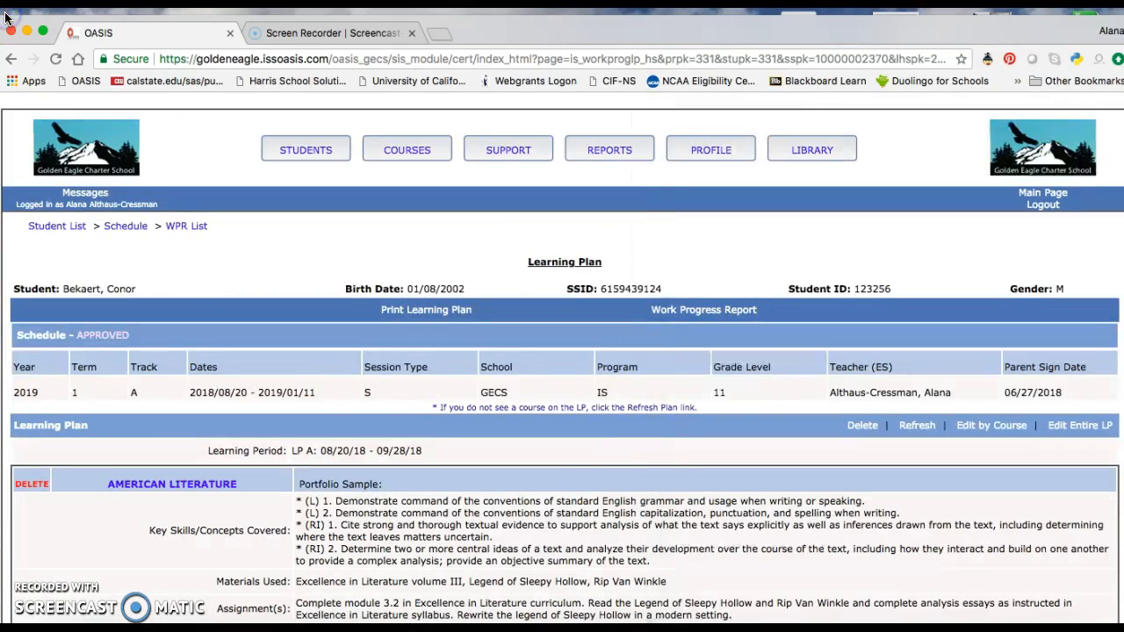
# - Scroll through the saved learning plan to review the course entries
pyautogui.scroll(-10, 271, 395)
pyautogui.scroll(-5, 270, 398)
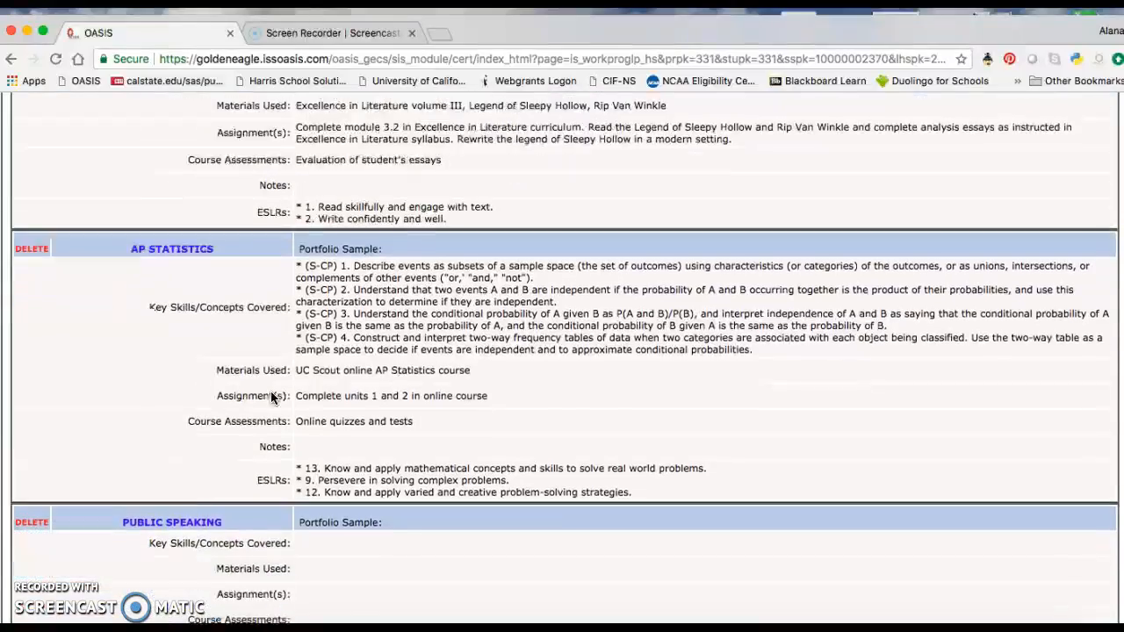
pyautogui.scroll(10, 271, 397)
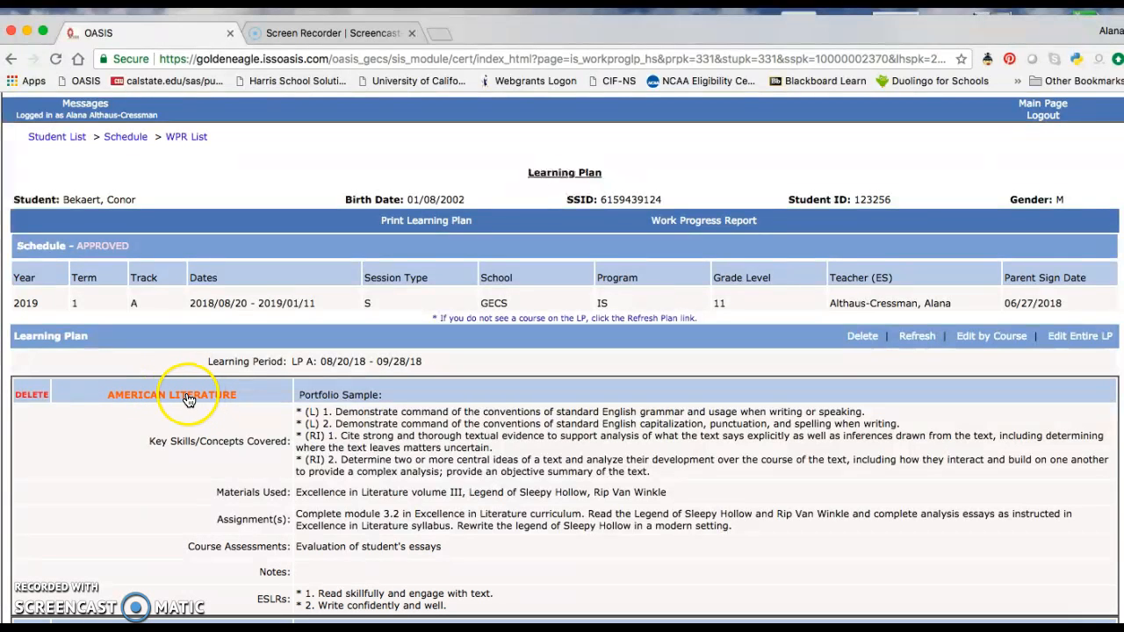
# - Open American Literature for course-level editing, preview its generic LP 1. SC LP A plan, and save and quit
pyautogui.click(186, 399)
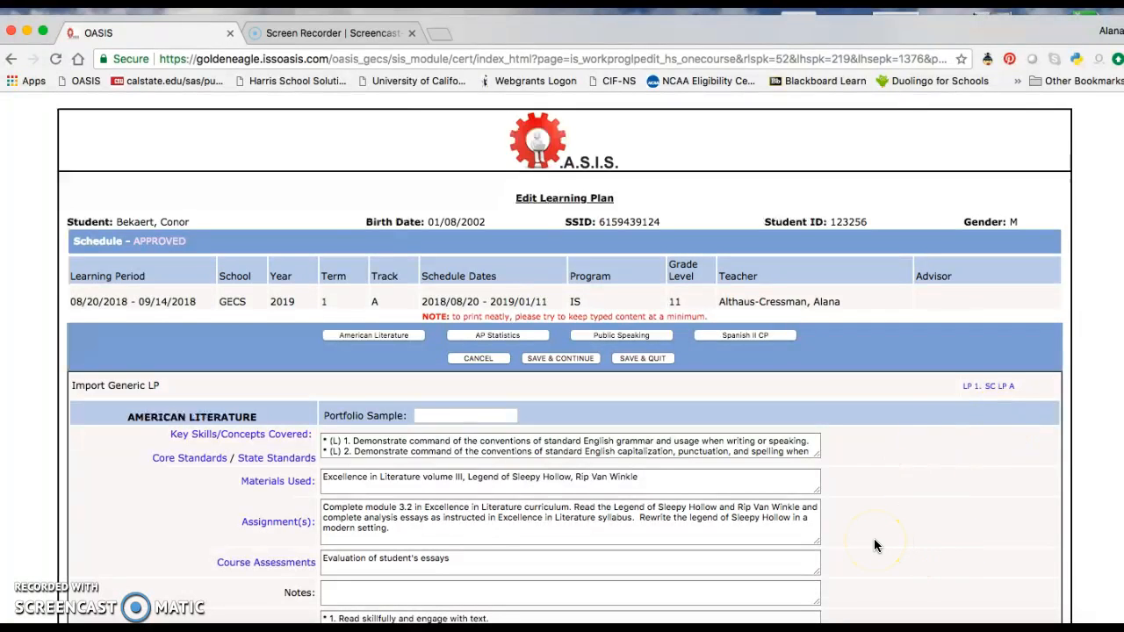
pyautogui.click(996, 388)
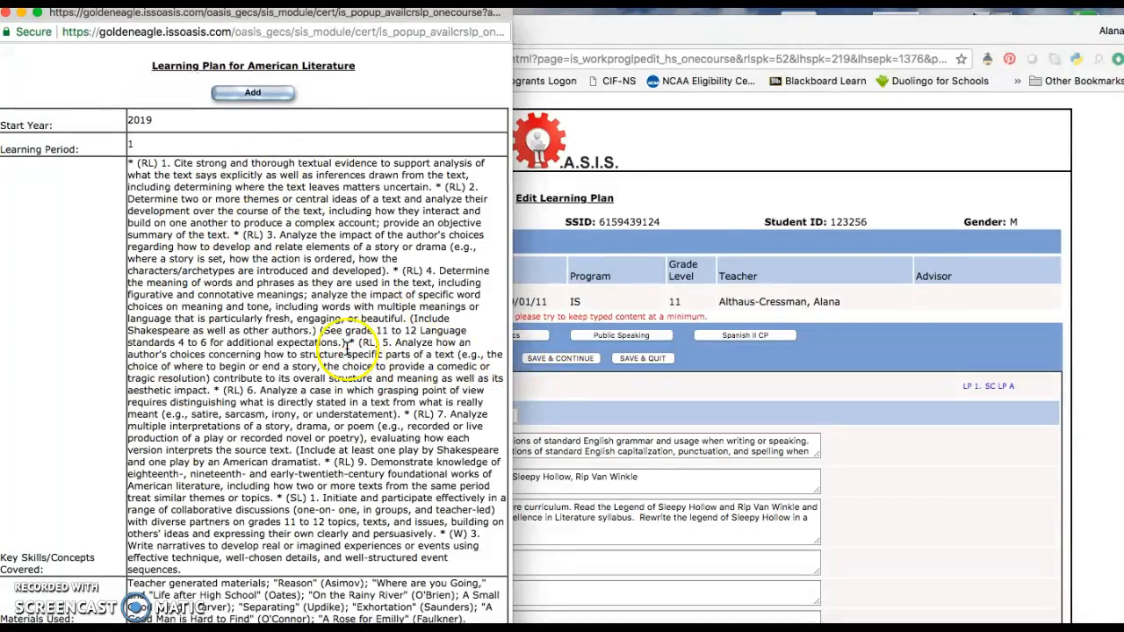
pyautogui.scroll(-3, 321, 272)
pyautogui.scroll(3, 311, 321)
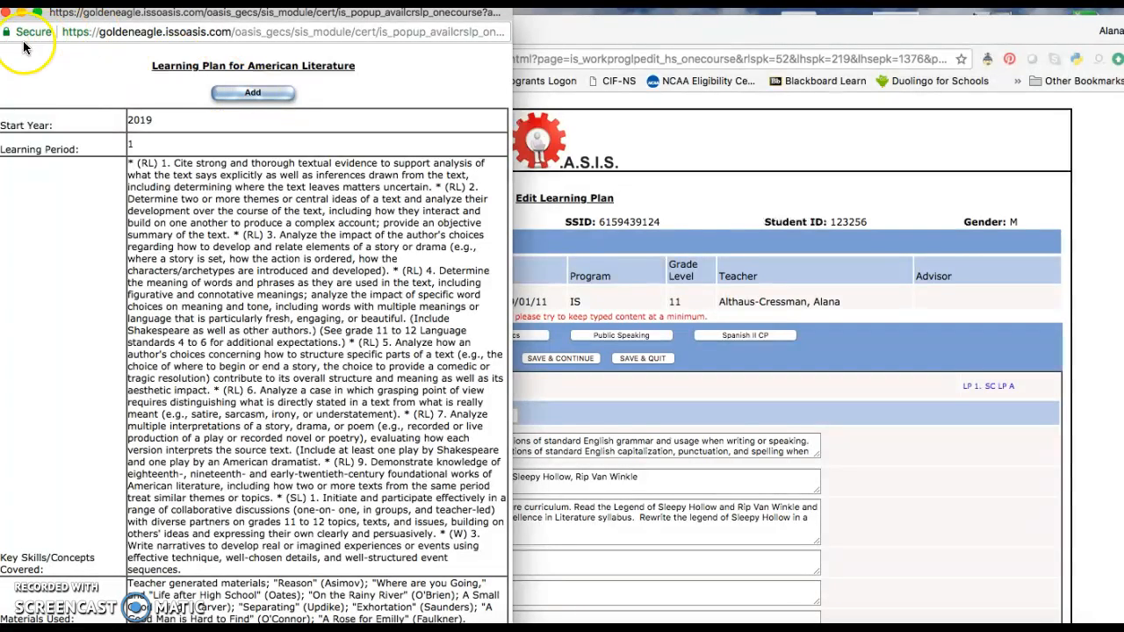
pyautogui.click(5, 13)
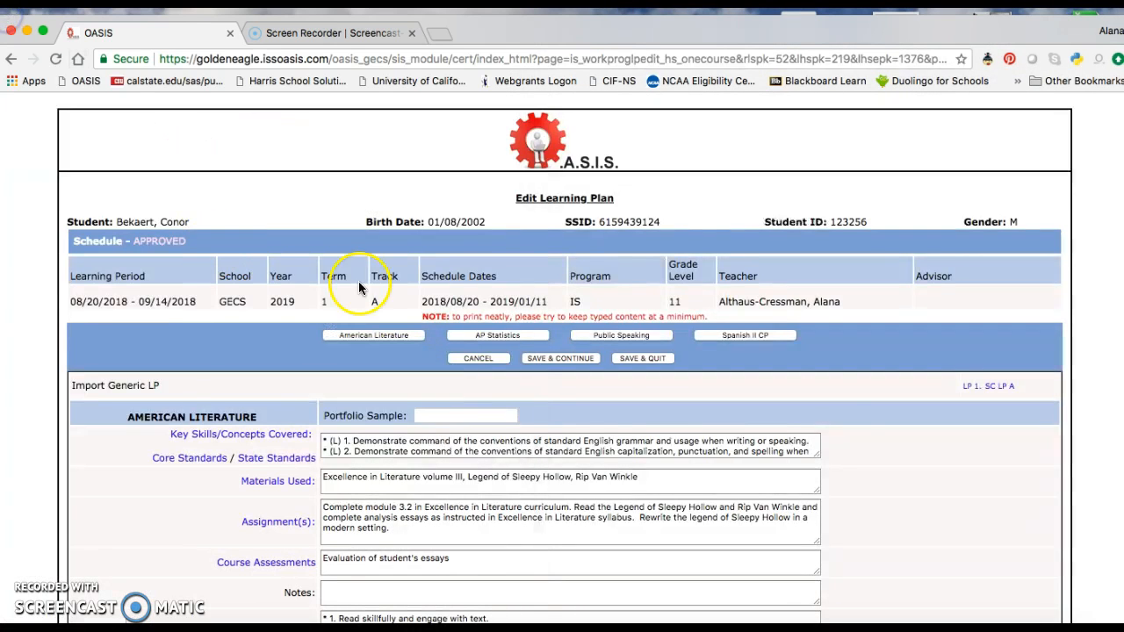
pyautogui.click(654, 359)
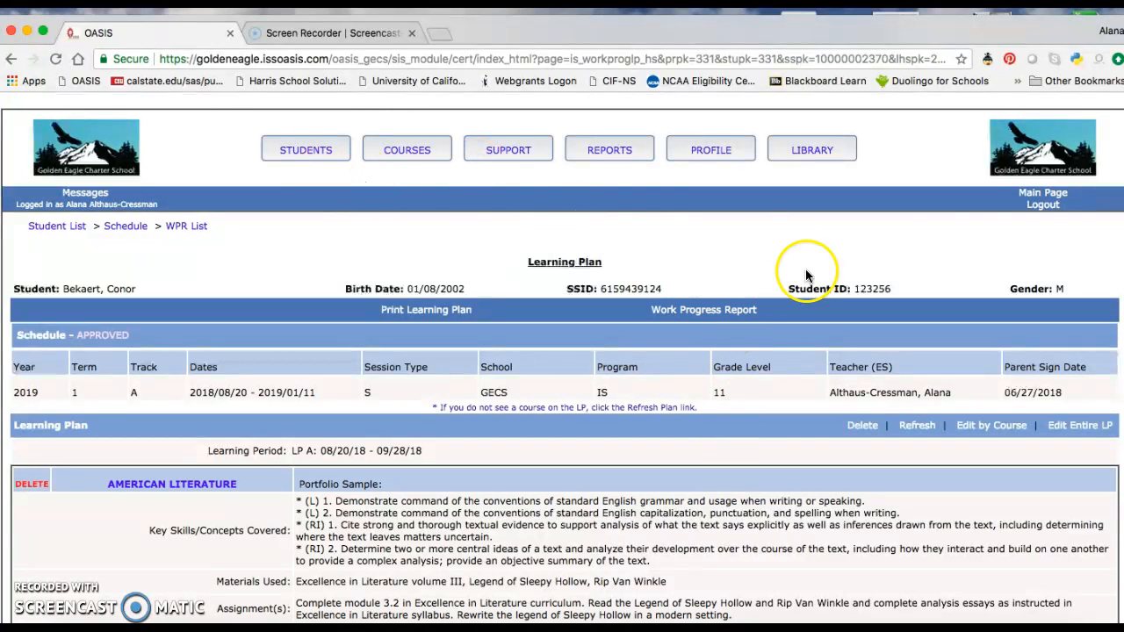
# - Go to the 2018-2019 student list and open the second student's learning plan
pyautogui.click(1042, 195)
pyautogui.moveTo(301, 151)
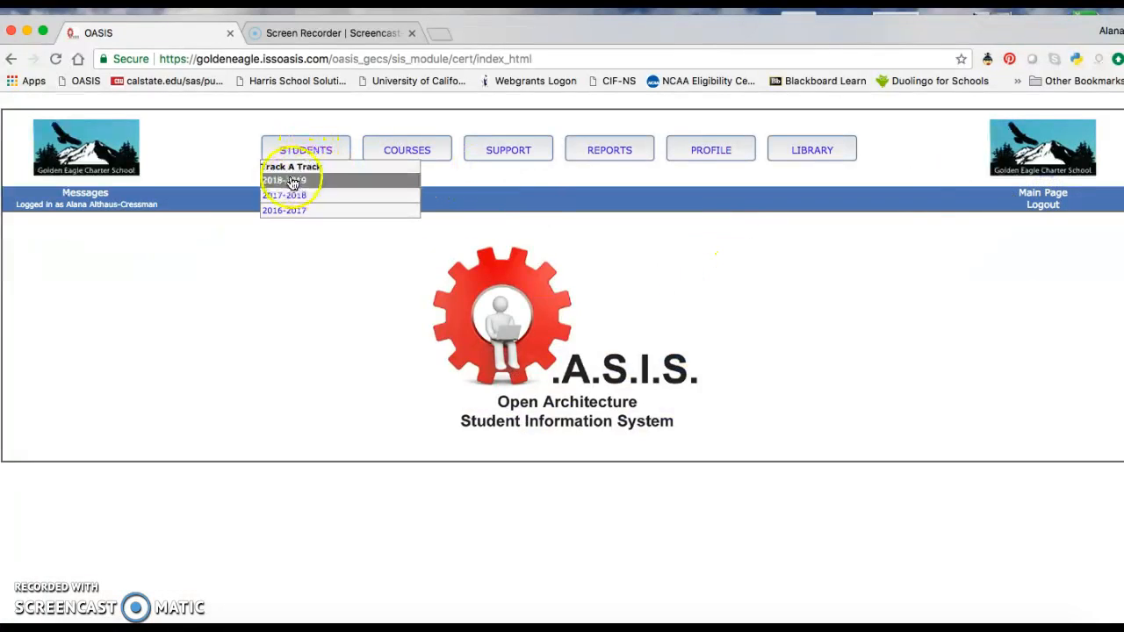
pyautogui.click(290, 185)
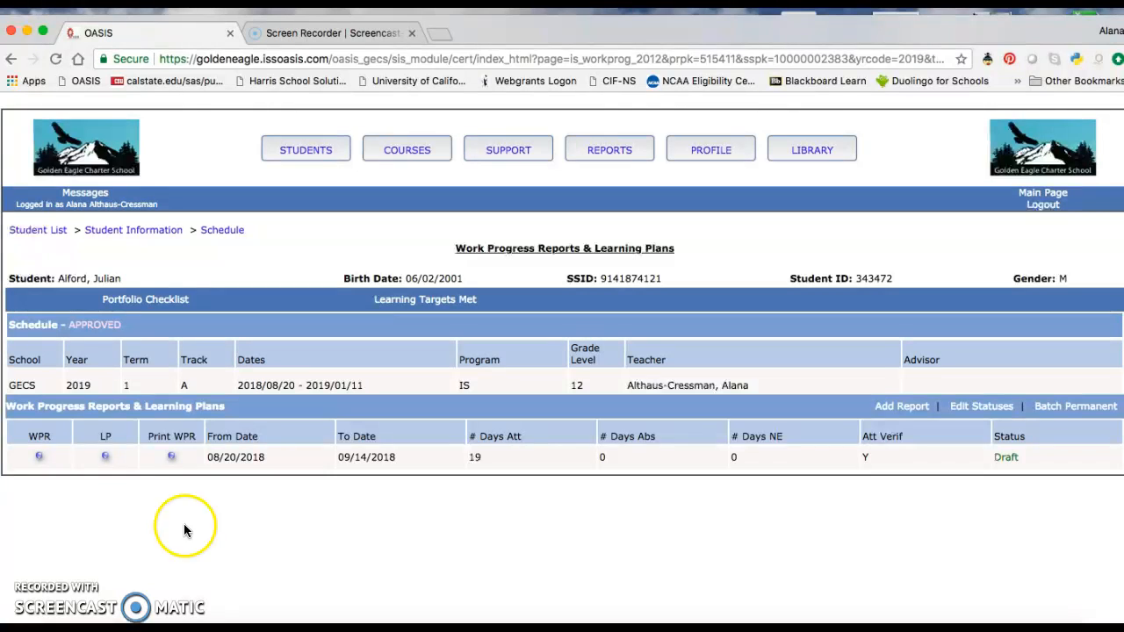
pyautogui.click(106, 458)
# - Open that student's entire learning plan for editing, keep learning period LP A 08/20/18 - 09/28/18, and save
pyautogui.scroll(-5, 373, 515)
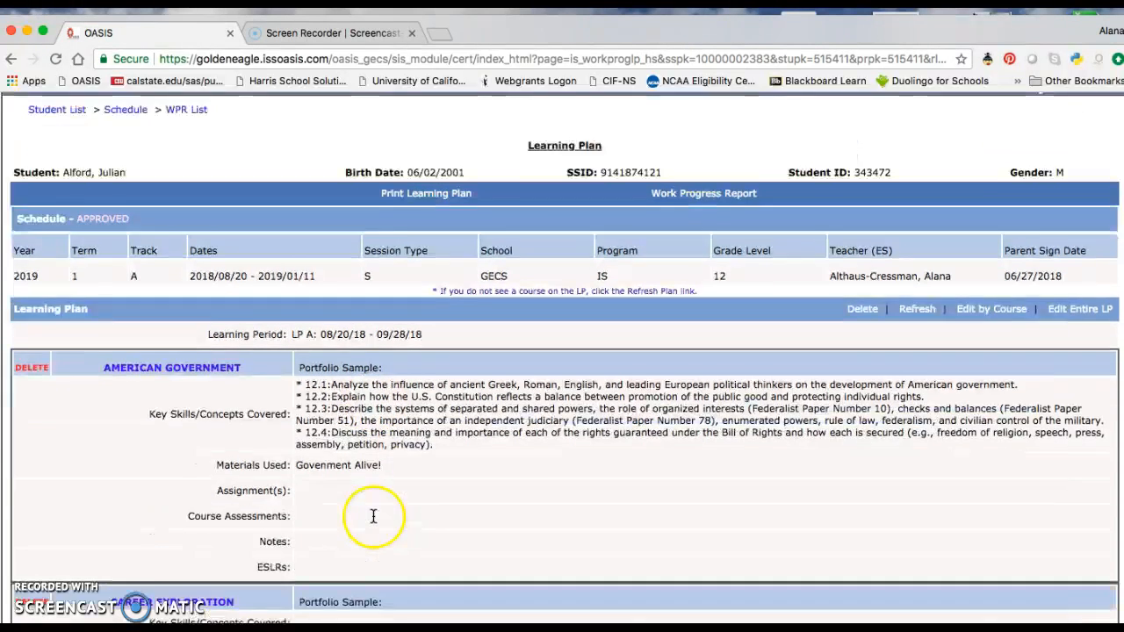
pyautogui.scroll(-1, 373, 515)
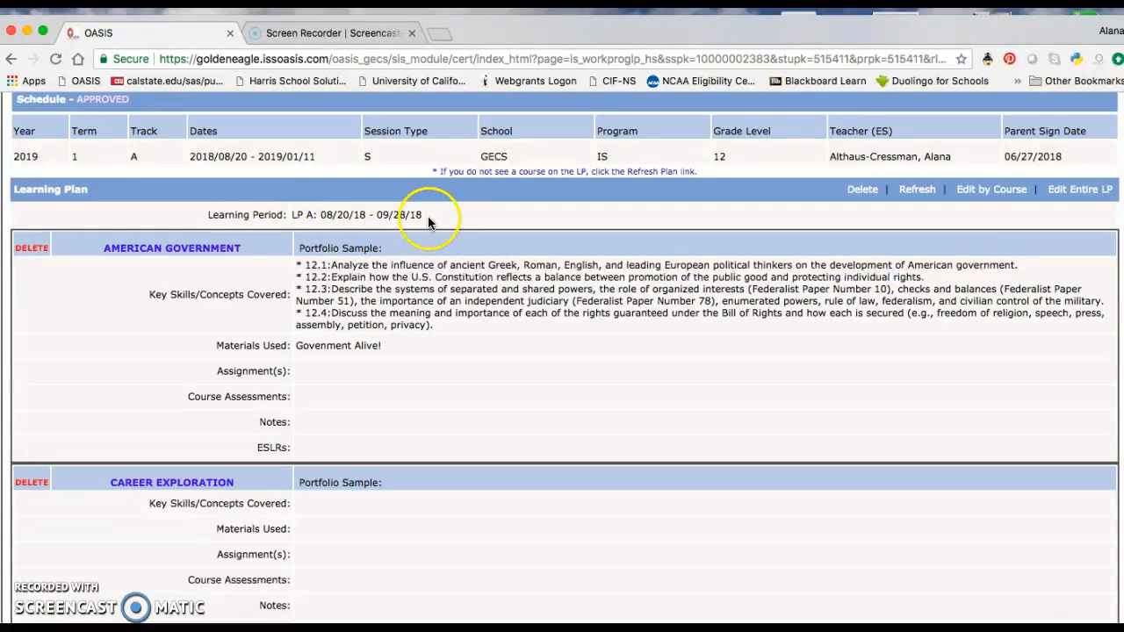
pyautogui.click(1074, 189)
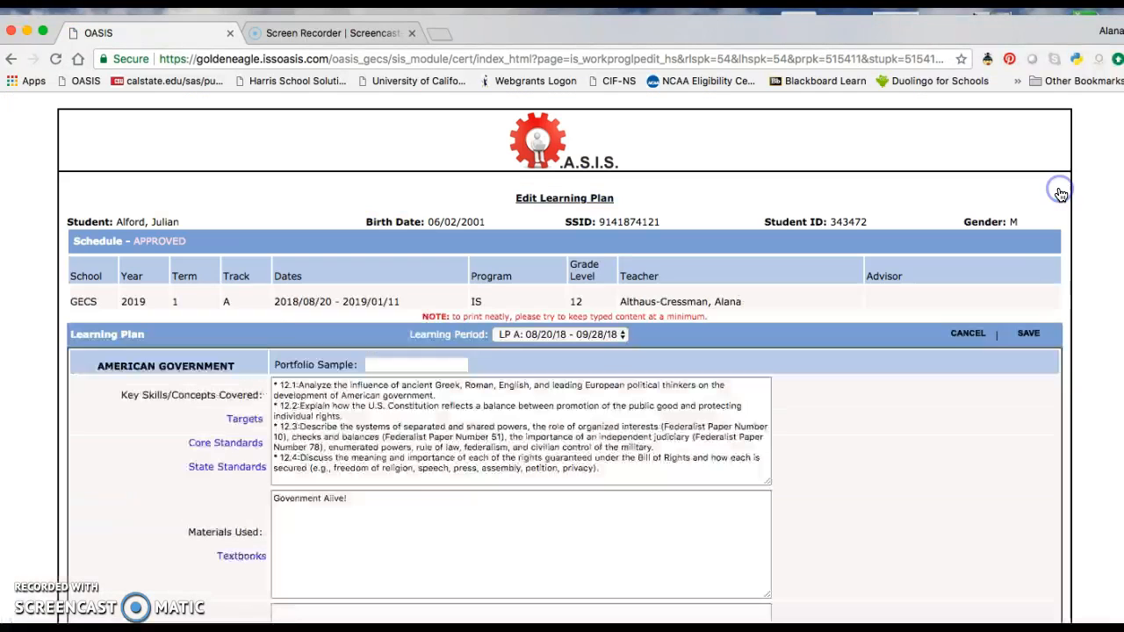
pyautogui.click(577, 337)
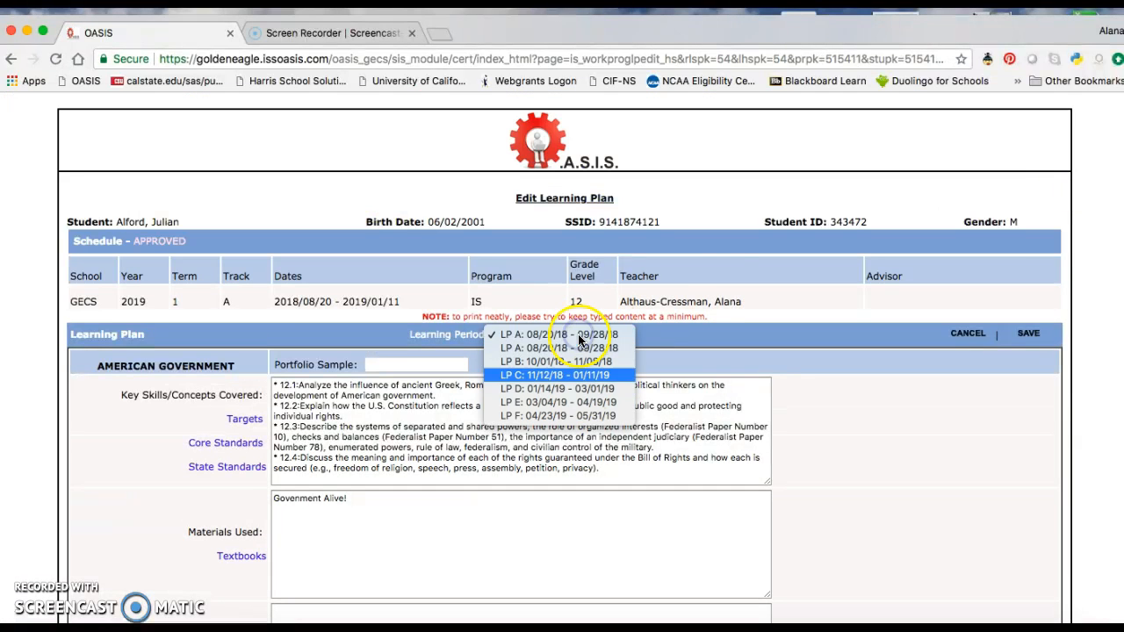
pyautogui.click(578, 339)
pyautogui.click(1028, 333)
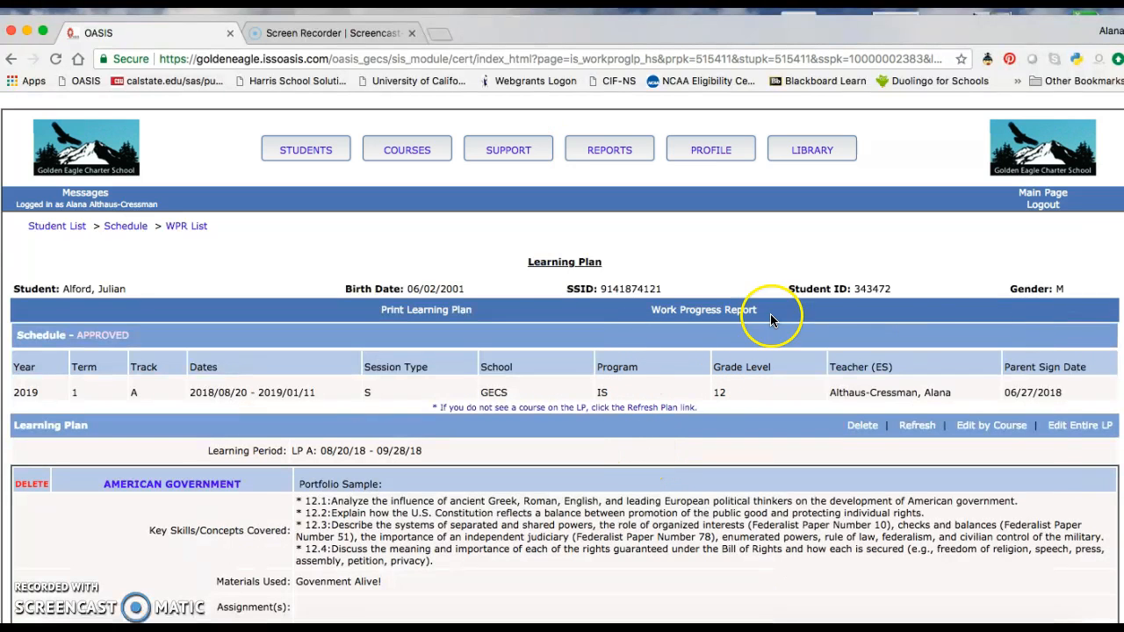
# - Start a new work progress report for the second student covering 09/17/2018 to 10/12/2018
pyautogui.moveTo(318, 154)
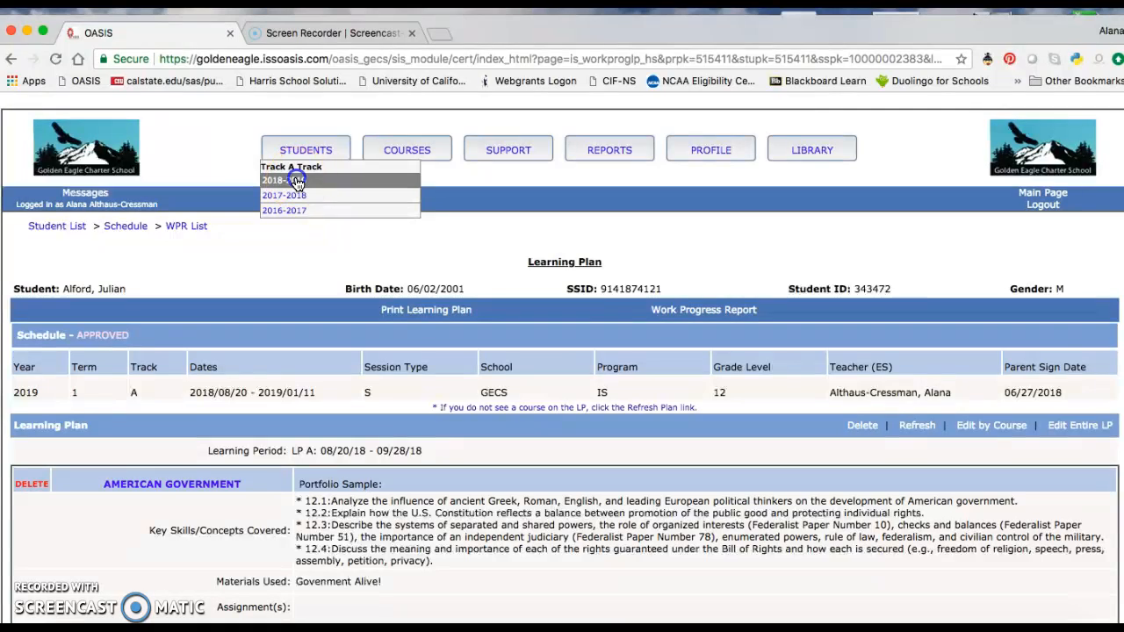
pyautogui.click(296, 181)
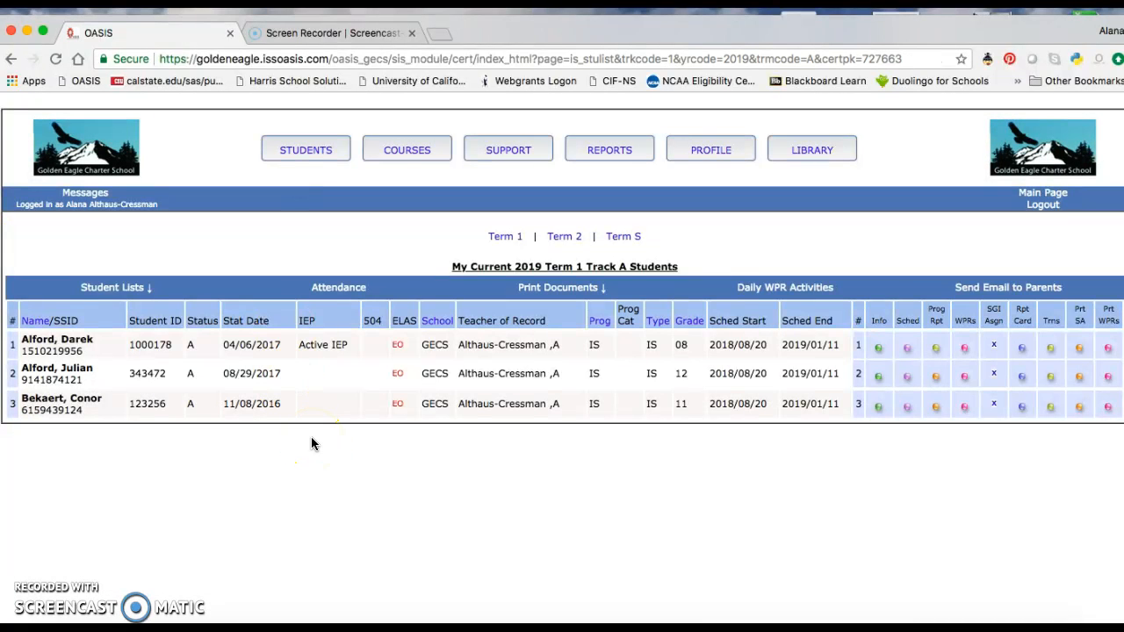
pyautogui.click(964, 377)
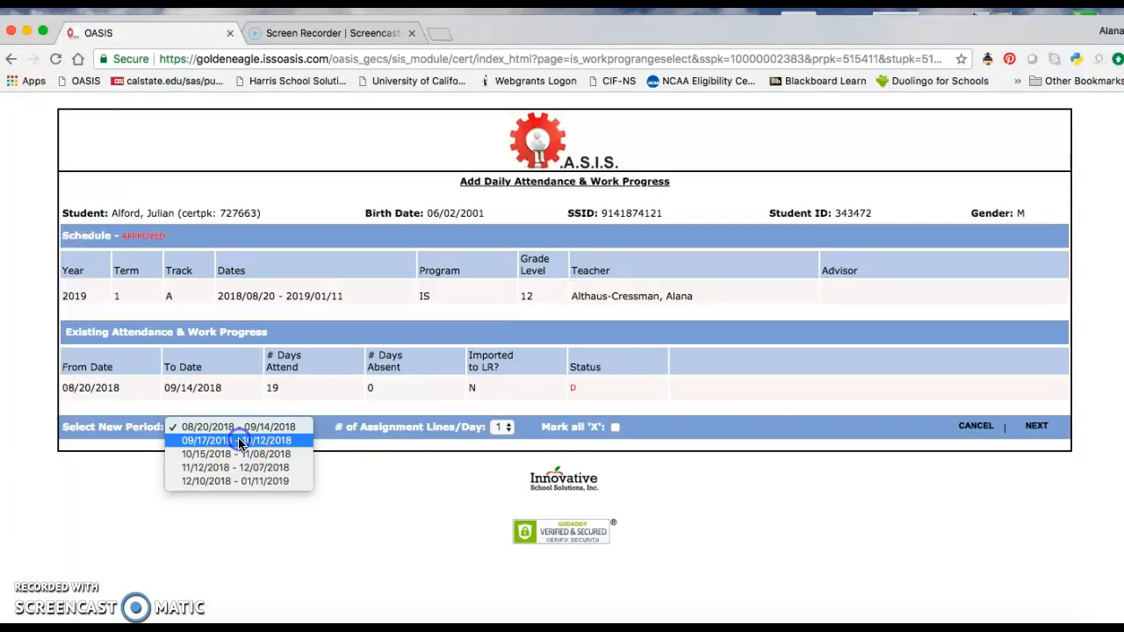
pyautogui.click(239, 442)
pyautogui.click(1036, 426)
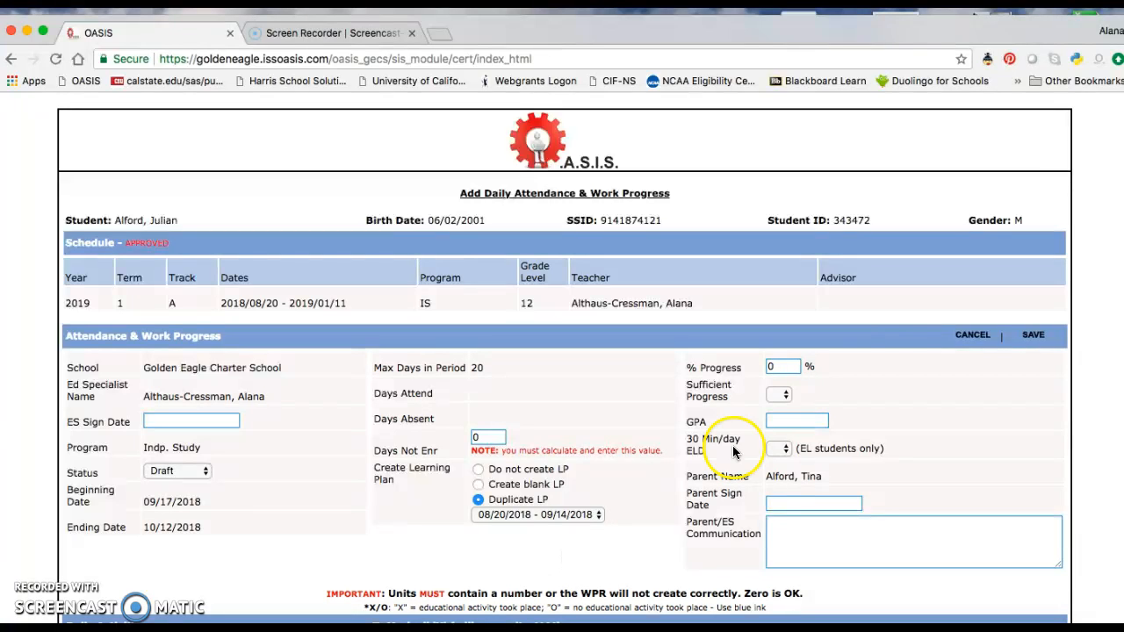
# - Save the new work progress report, keeping the option to duplicate the 08/20/2018 - 09/14/2018 learning plan
pyautogui.click(1032, 339)
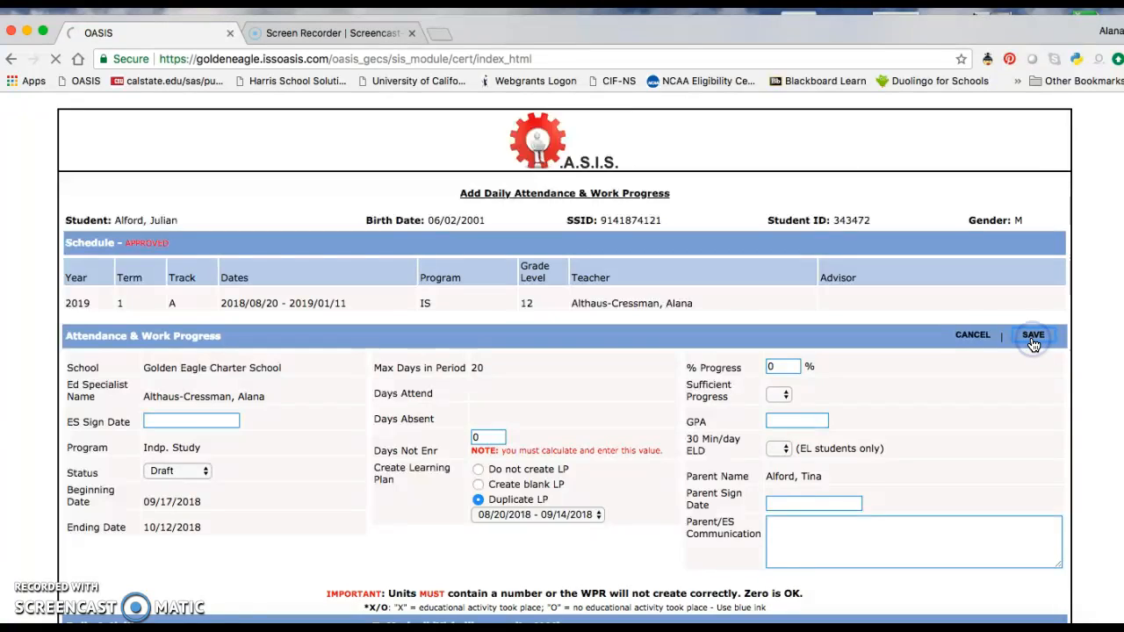
pyautogui.moveTo(937, 303)
pyautogui.click(965, 316)
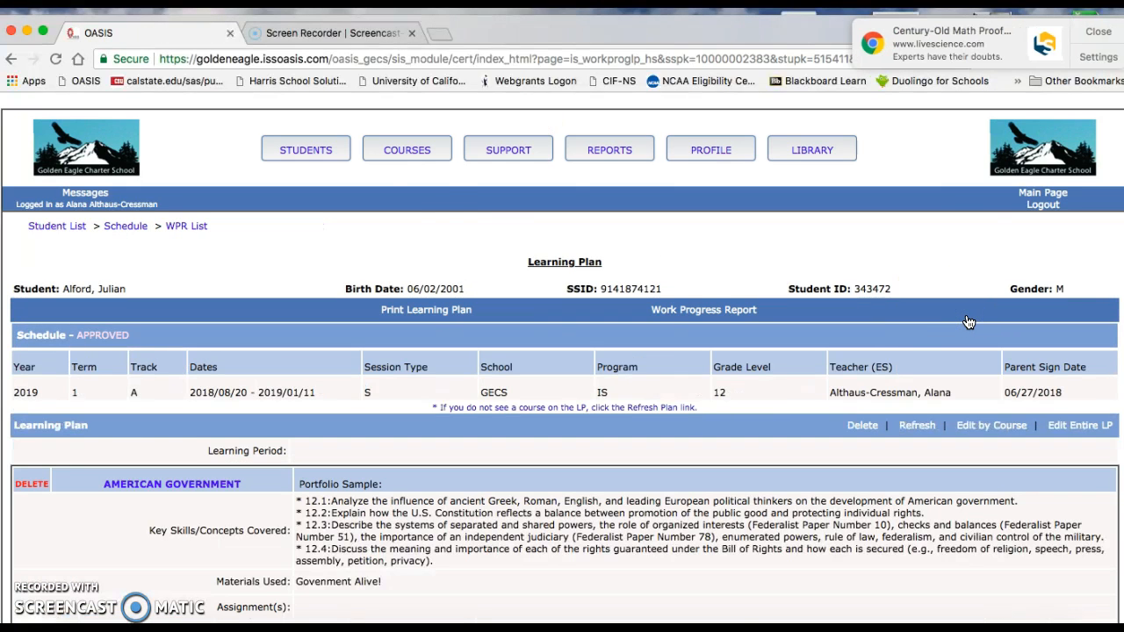
# - Return to the student list and open the second student's list of work progress reports
pyautogui.moveTo(312, 151)
pyautogui.click(292, 182)
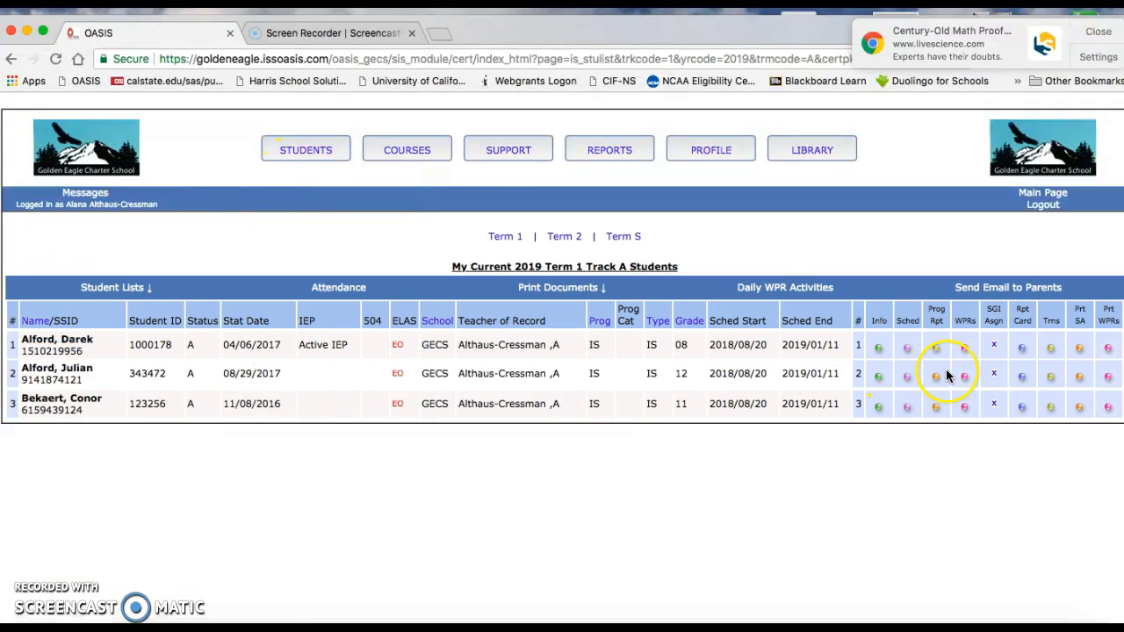
pyautogui.click(965, 378)
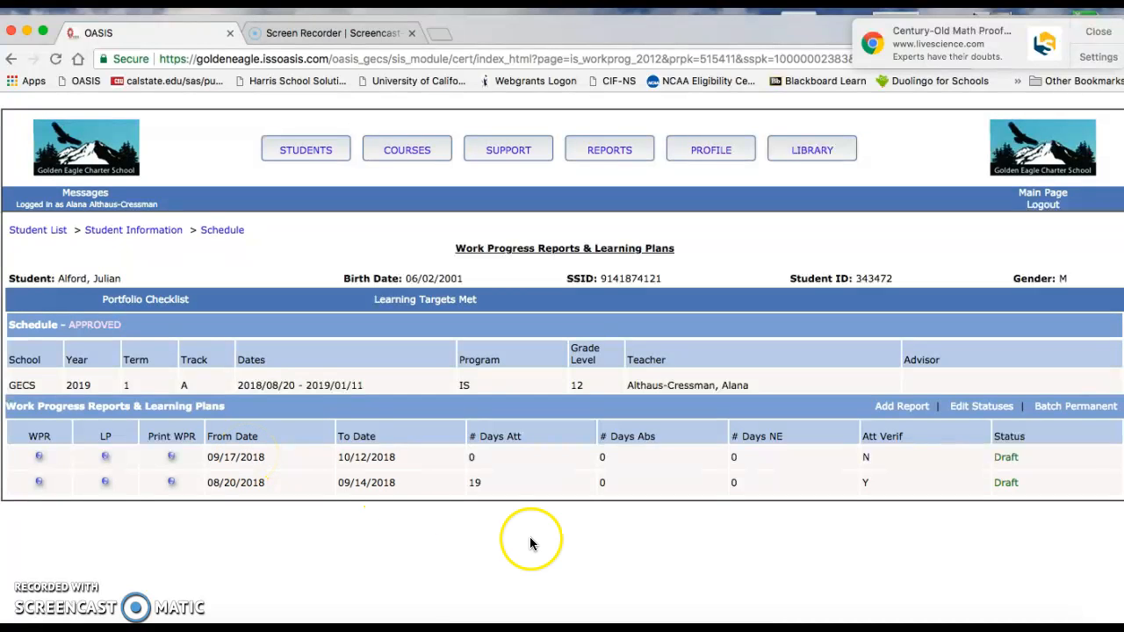
# - Open the learning plan of the 08/20/2018 to 09/14/2018 report and scroll through its course entries
pyautogui.click(107, 482)
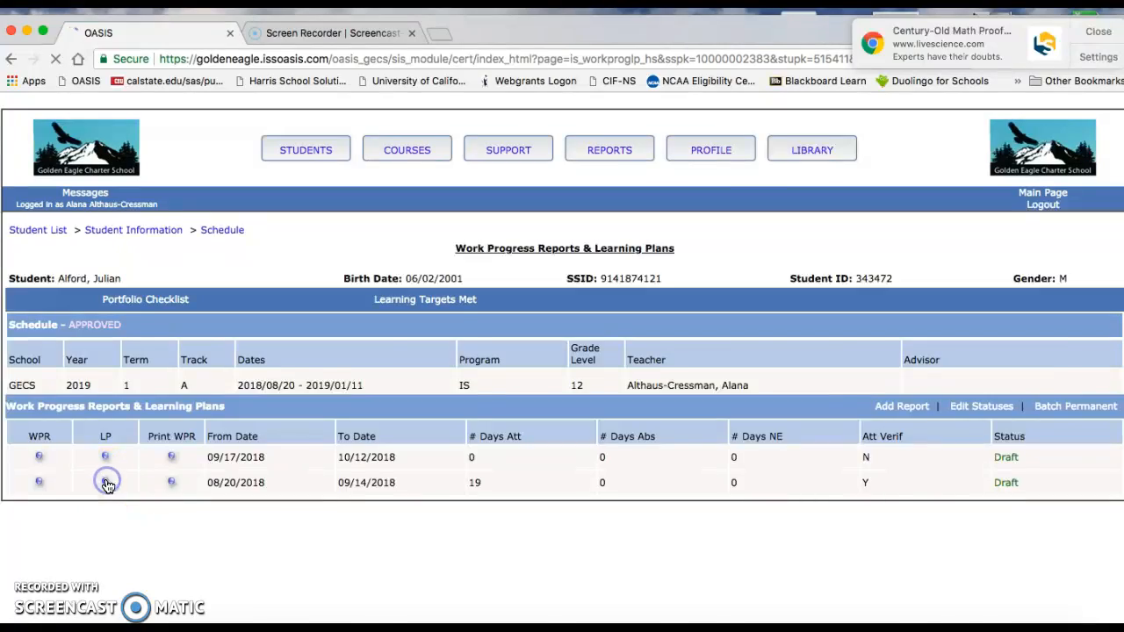
pyautogui.scroll(-6, 414, 527)
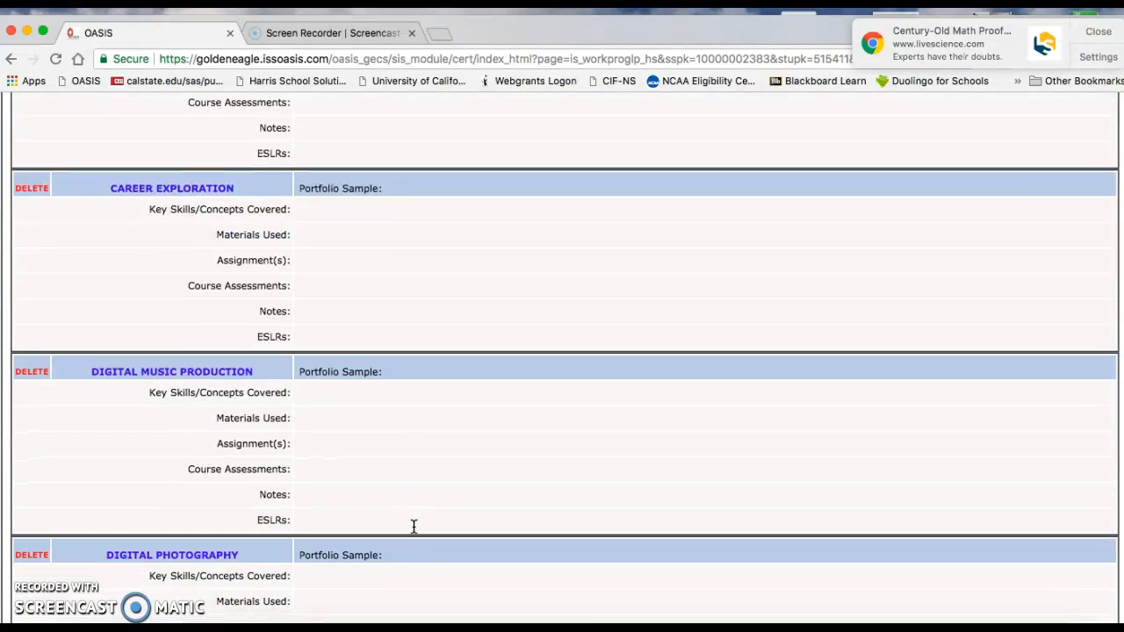
pyautogui.scroll(4, 414, 527)
pyautogui.scroll(1, 413, 526)
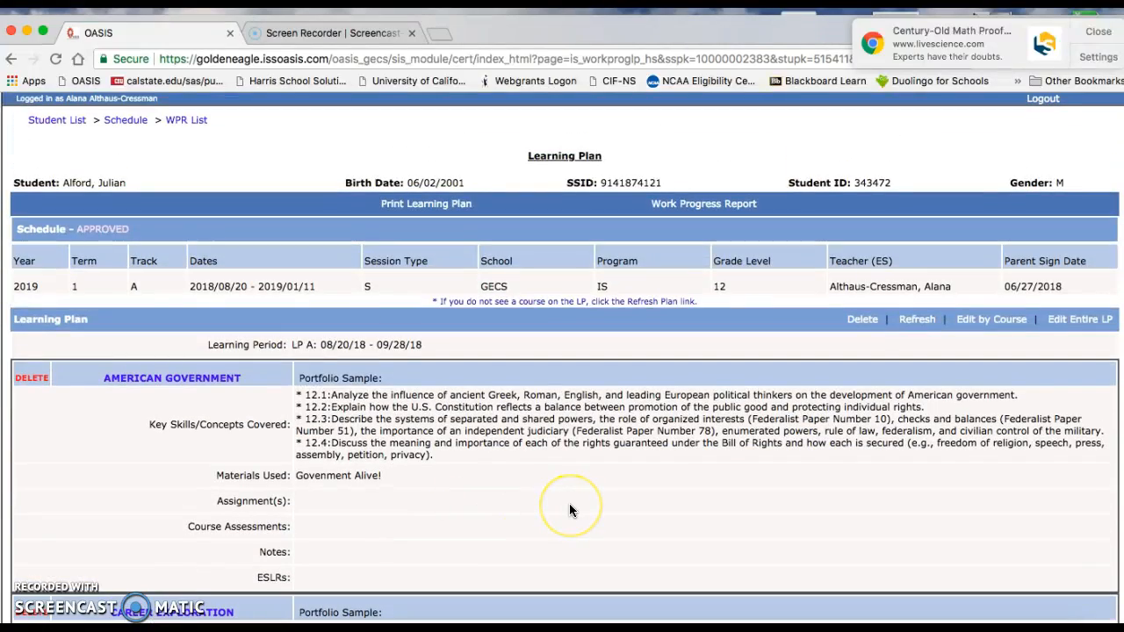